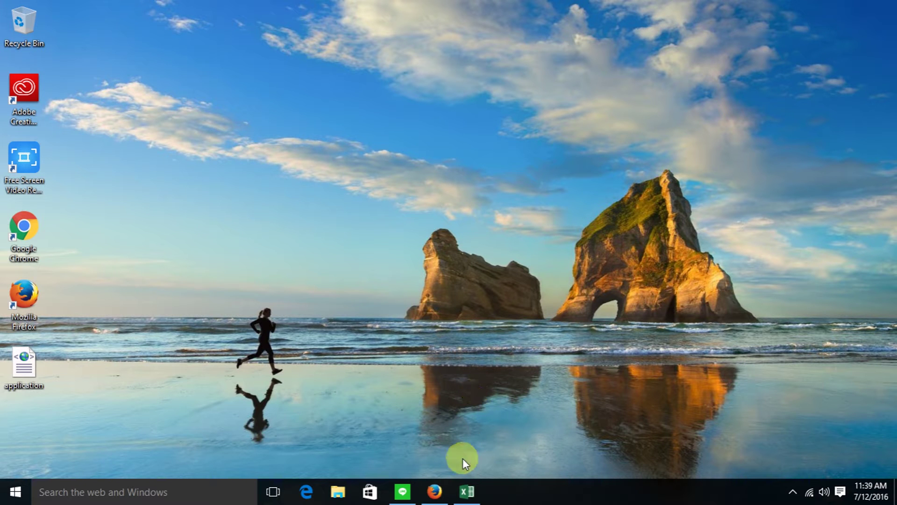
Restore the Excel salary slip workbook from the taskbar.
left_click(466, 491)
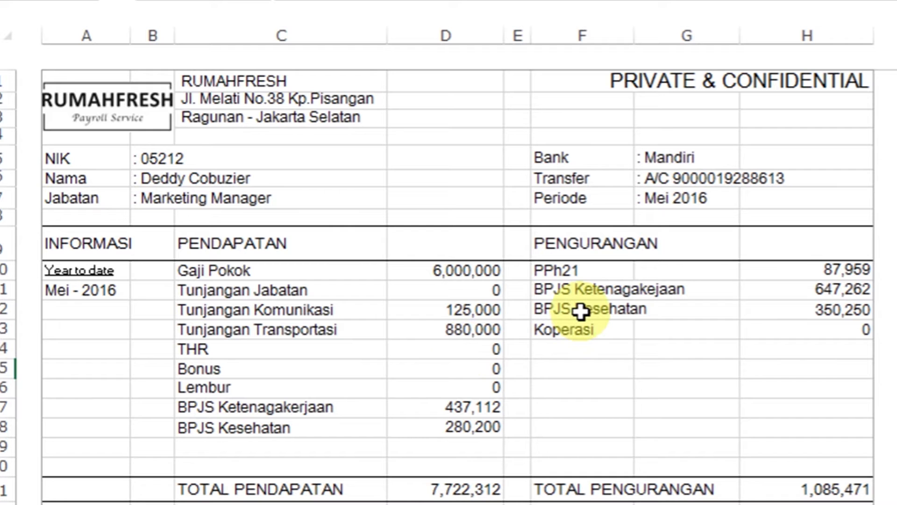
scroll(581, 311, "down", 1)
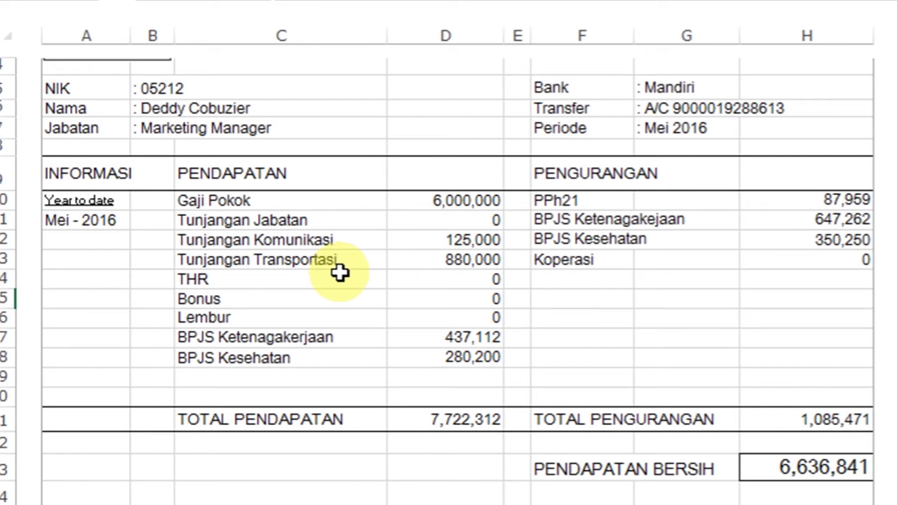
scroll(339, 273, "down", 2)
scroll(340, 274, "down", 3)
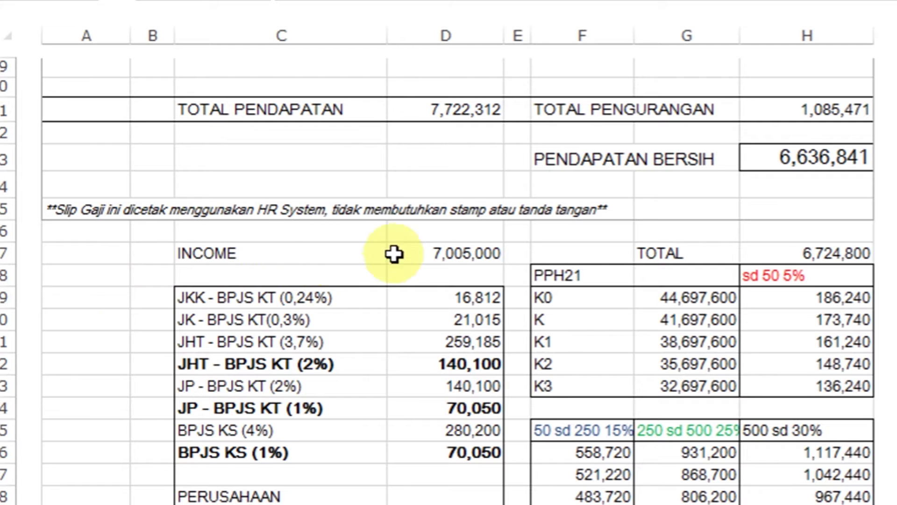
scroll(394, 254, "up", 5)
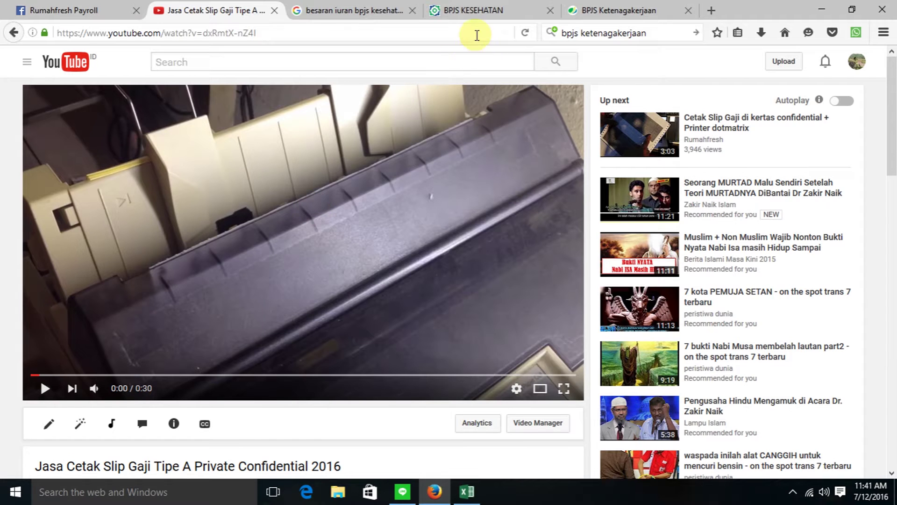
On the BPJS Ketenagakerjaan site, open the JHT page and read its contribution table.
left_click(631, 10)
scroll(388, 313, "up", 3)
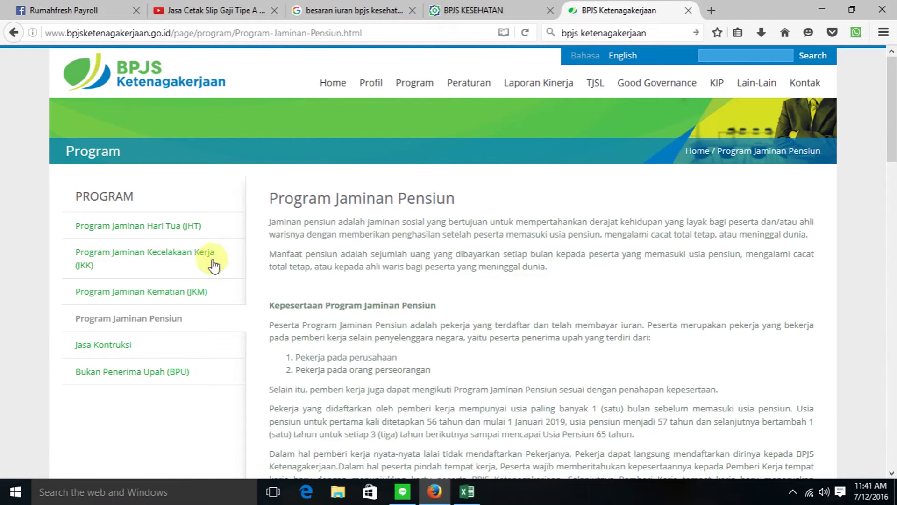
left_click(158, 230)
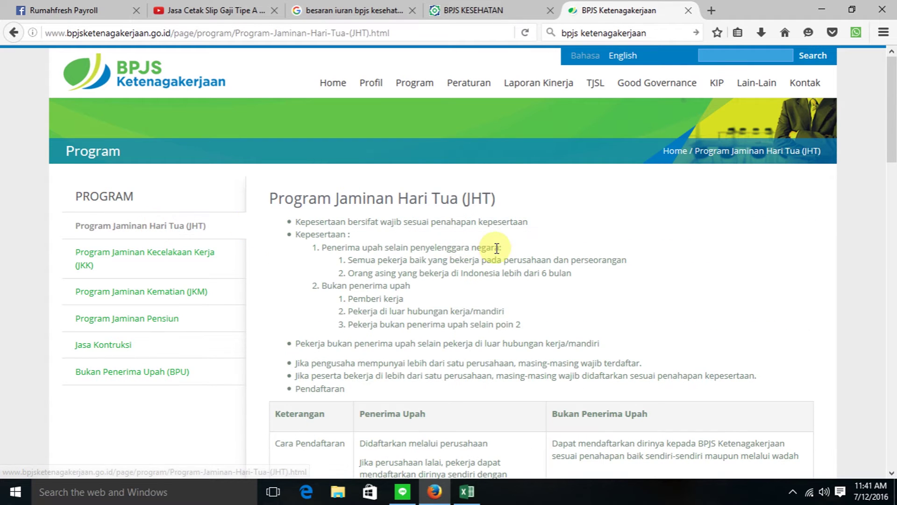
scroll(498, 248, "down", 5)
scroll(497, 248, "down", 1)
scroll(498, 248, "down", 4)
scroll(497, 248, "down", 3)
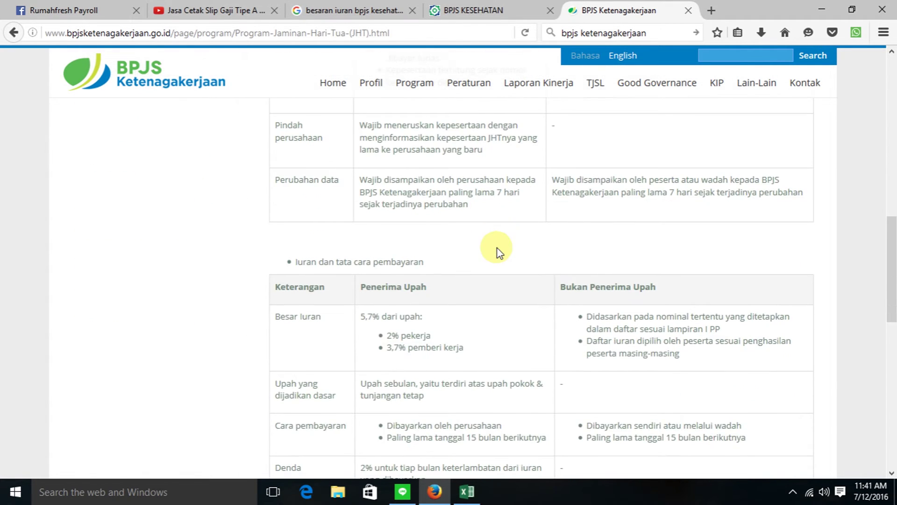
scroll(497, 248, "down", 3)
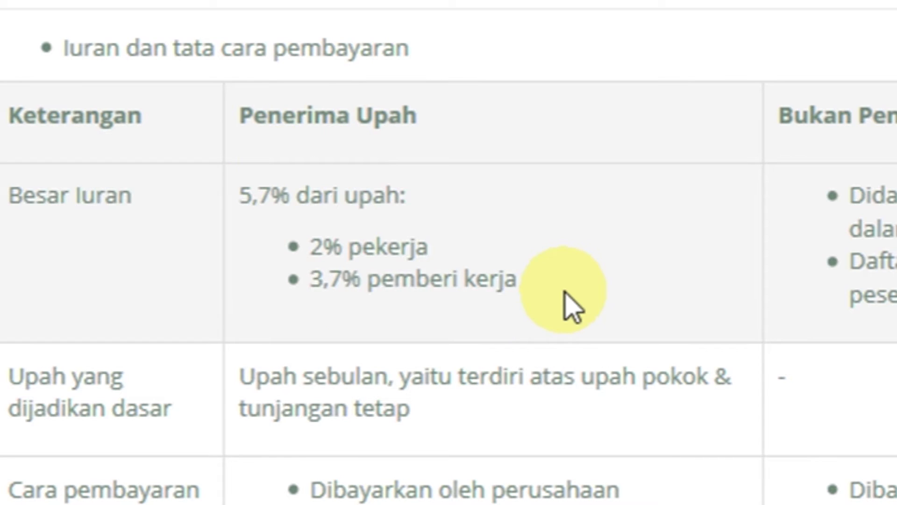
scroll(477, 200, "up", 10)
scroll(477, 200, "up", 5)
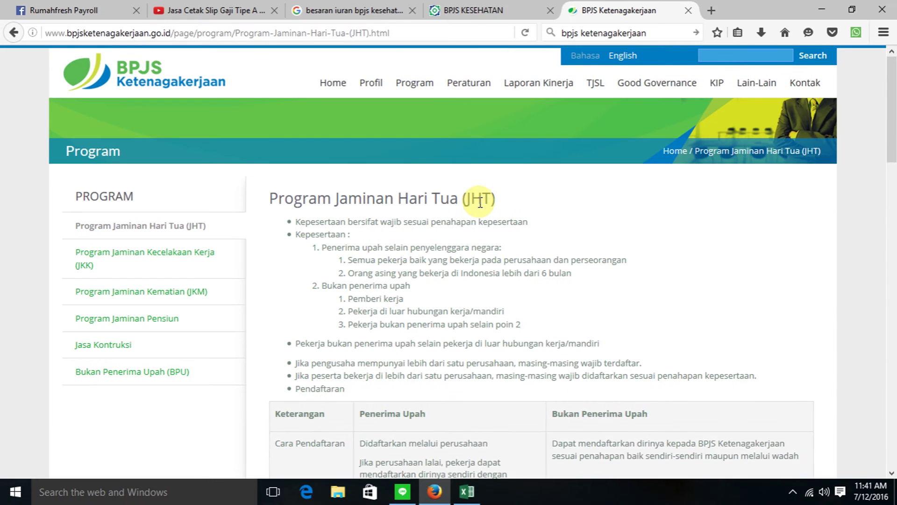
Read the JKK page's risk-level contribution rates, then go to the JKM page.
left_click(181, 257)
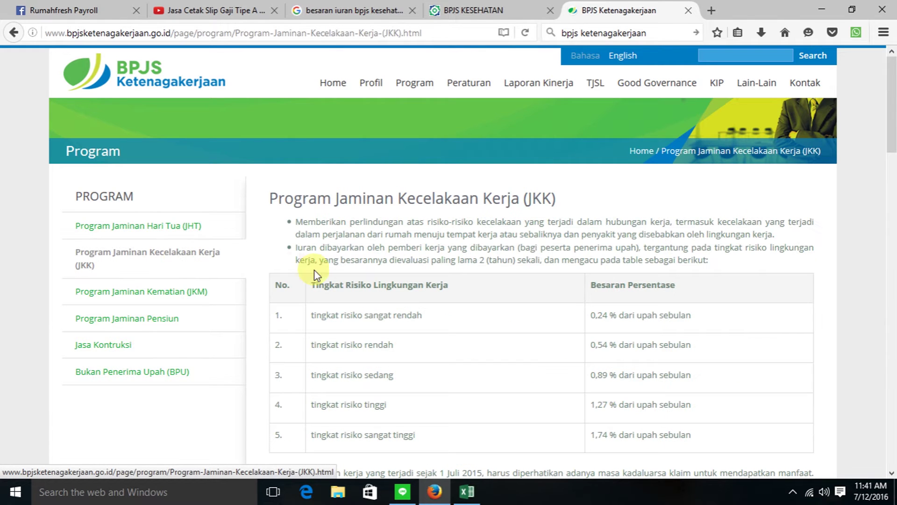
scroll(444, 266, "down", 3)
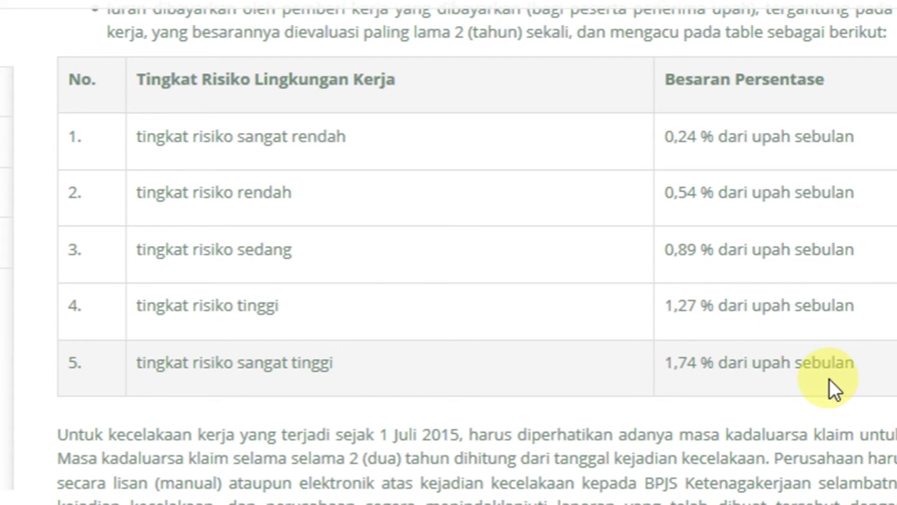
scroll(801, 397, "up", 3)
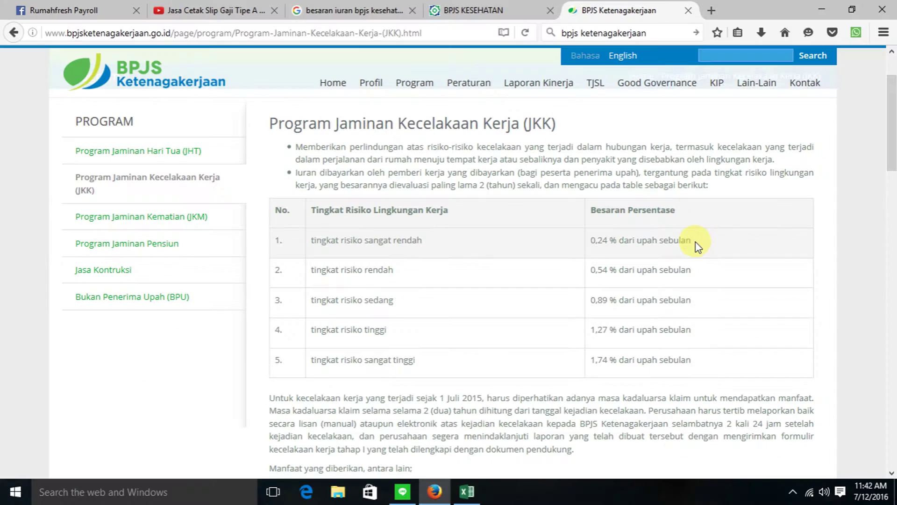
left_click(156, 218)
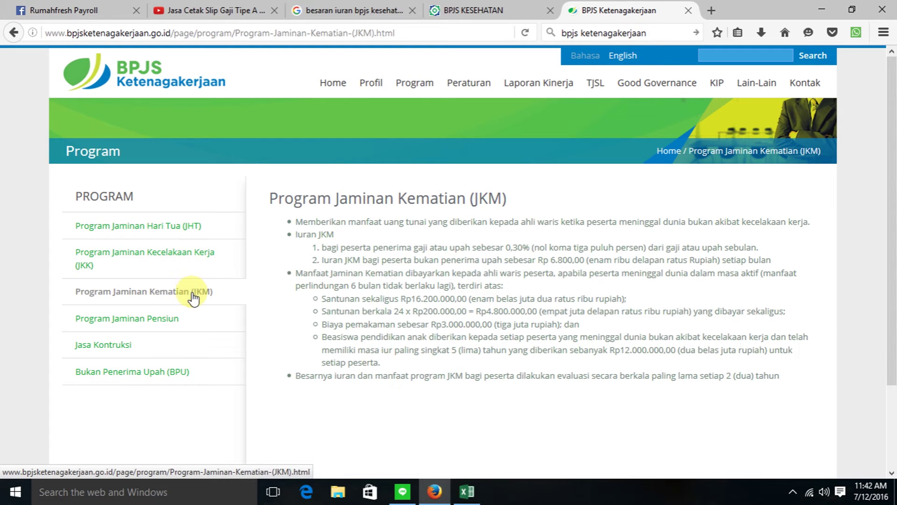
Scroll to the Jaminan Pensiun contribution rules: 3%, split 2% employer and 1% worker.
scroll(514, 196, "down", 3)
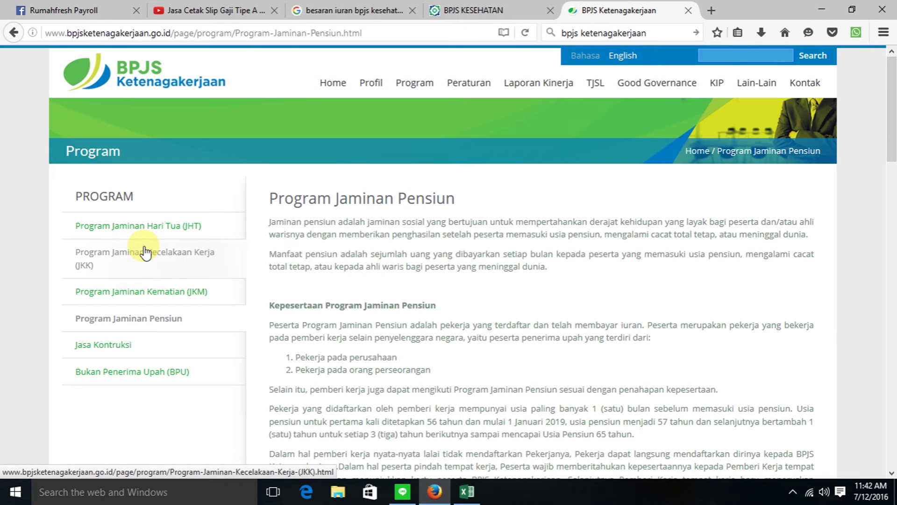
scroll(225, 283, "down", 3)
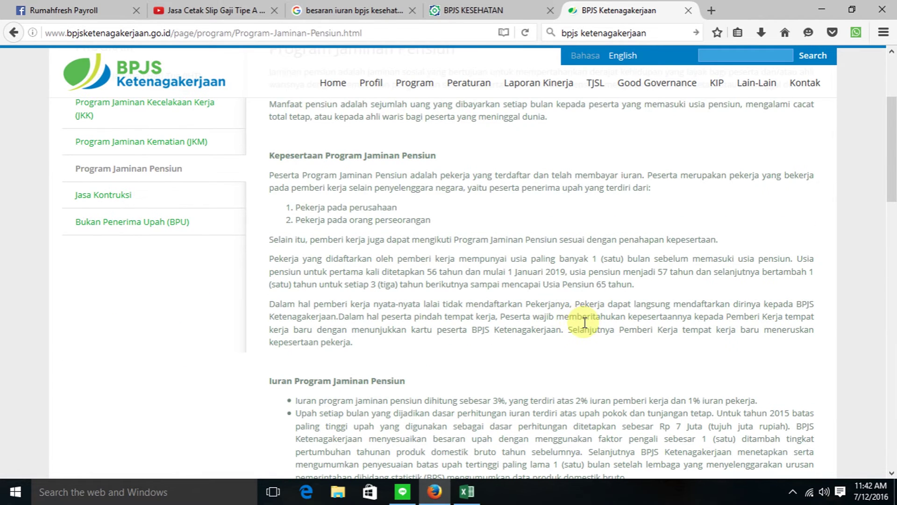
scroll(507, 291, "up", 3)
scroll(509, 290, "down", 6)
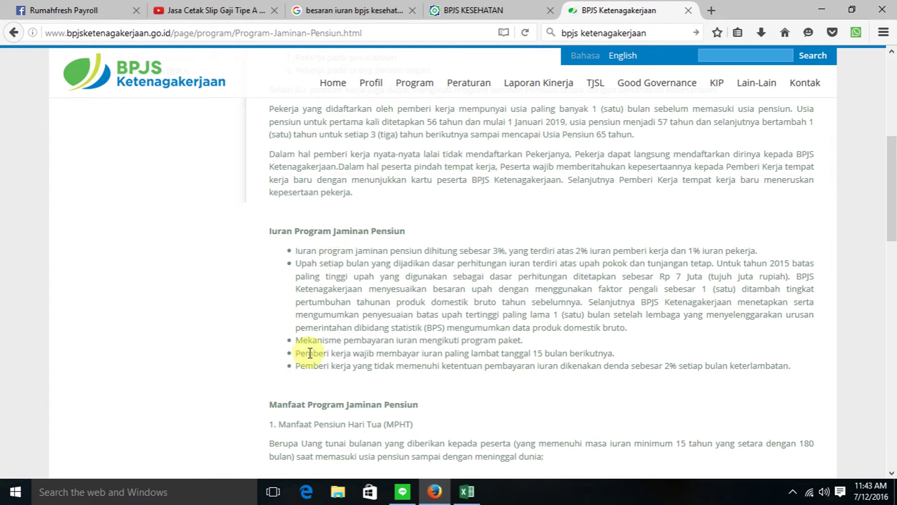
left_click(465, 493)
scroll(359, 292, "down", 2)
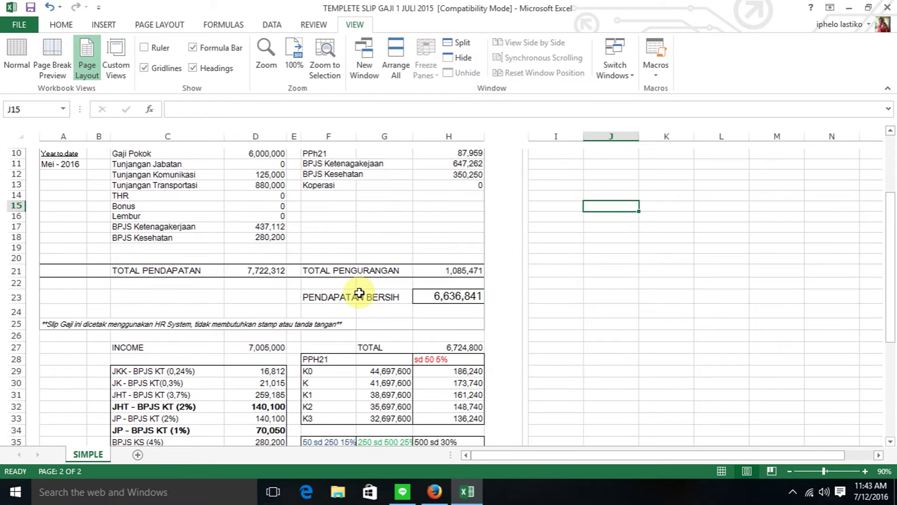
scroll(359, 293, "down", 2)
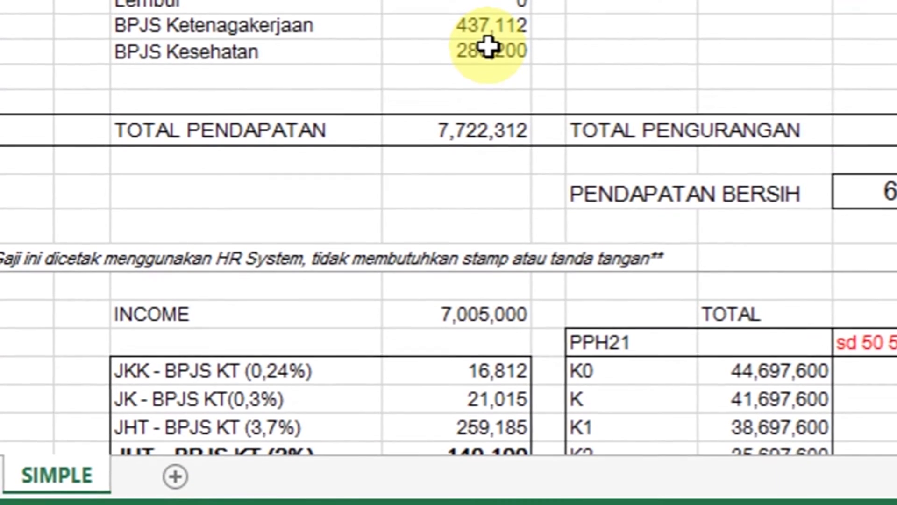
scroll(489, 39, "down", 1)
scroll(486, 51, "down", 1)
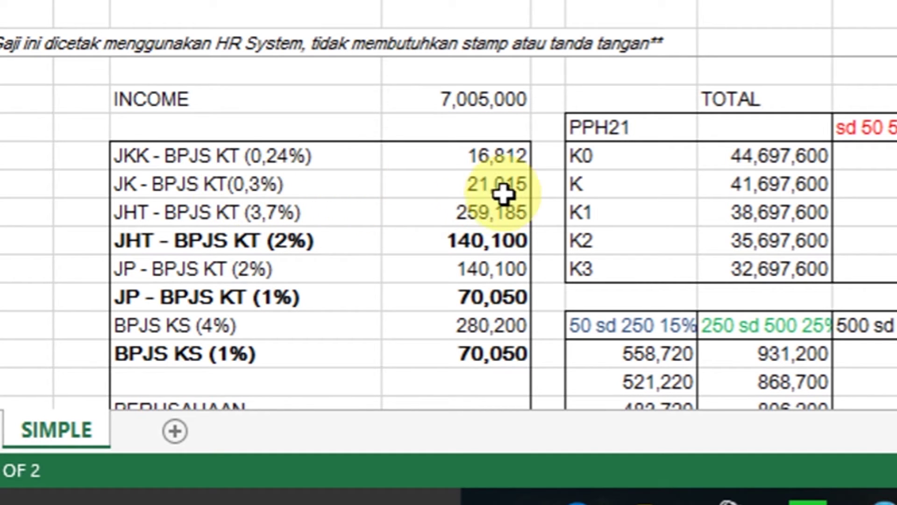
scroll(334, 224, "down", 1)
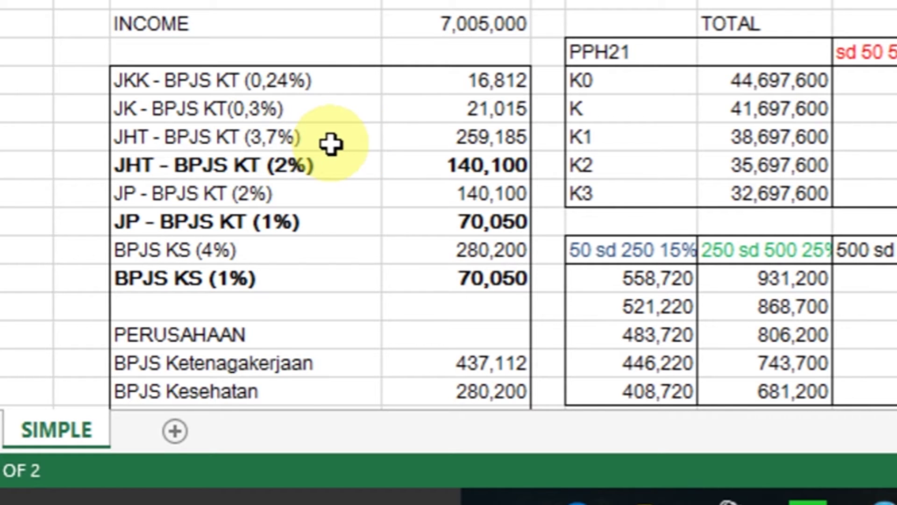
scroll(332, 144, "down", 1)
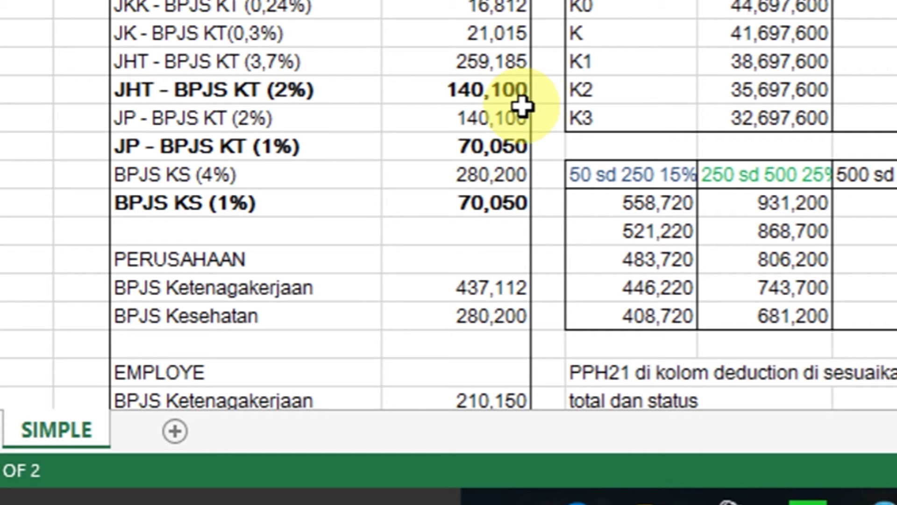
scroll(367, 164, "down", 1)
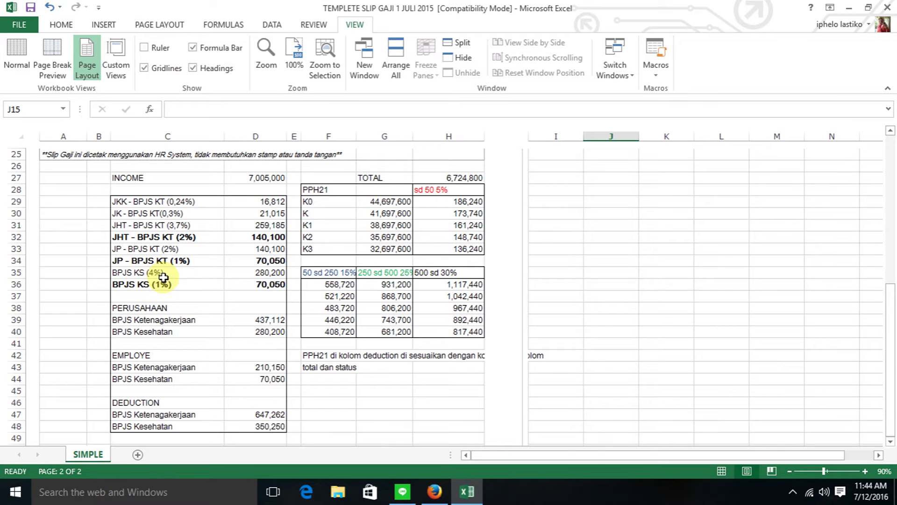
left_click(435, 492)
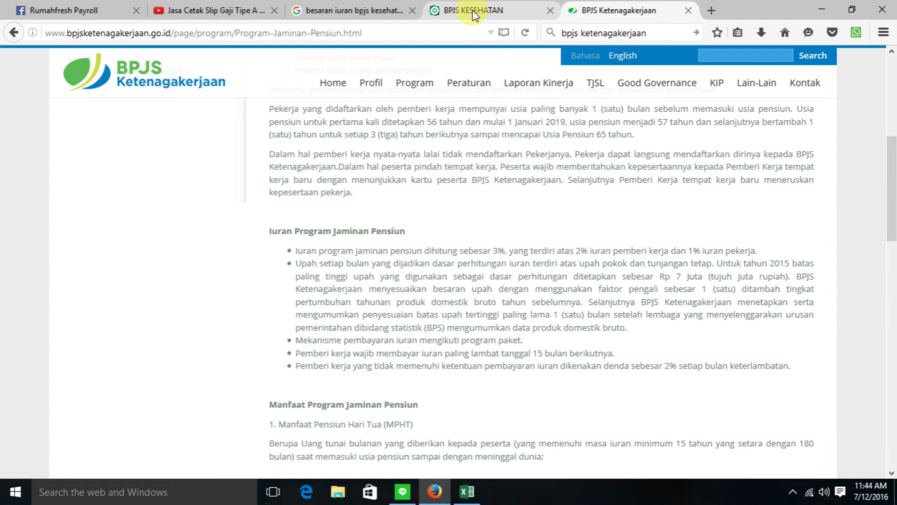
Check BPJS Kesehatan's 4% employer / 1% worker contribution rule, then return to Excel.
left_click(475, 10)
scroll(660, 201, "down", 3)
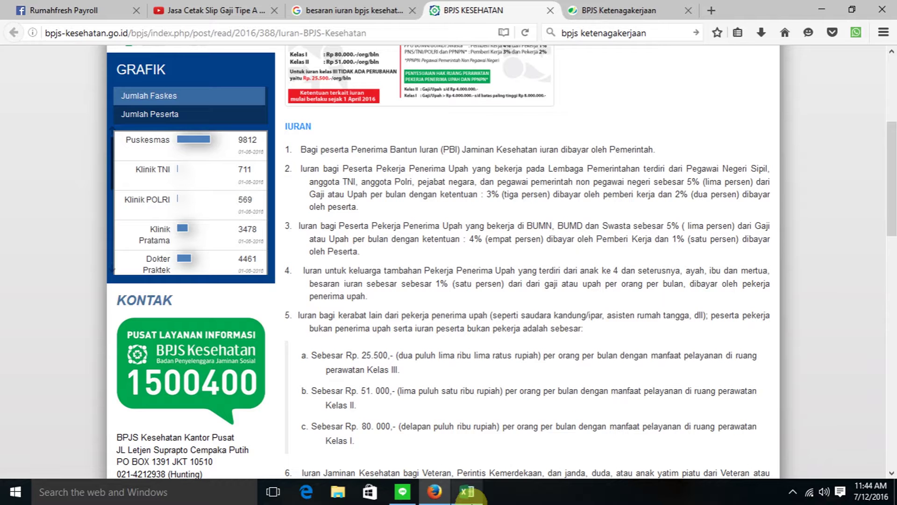
left_click(470, 497)
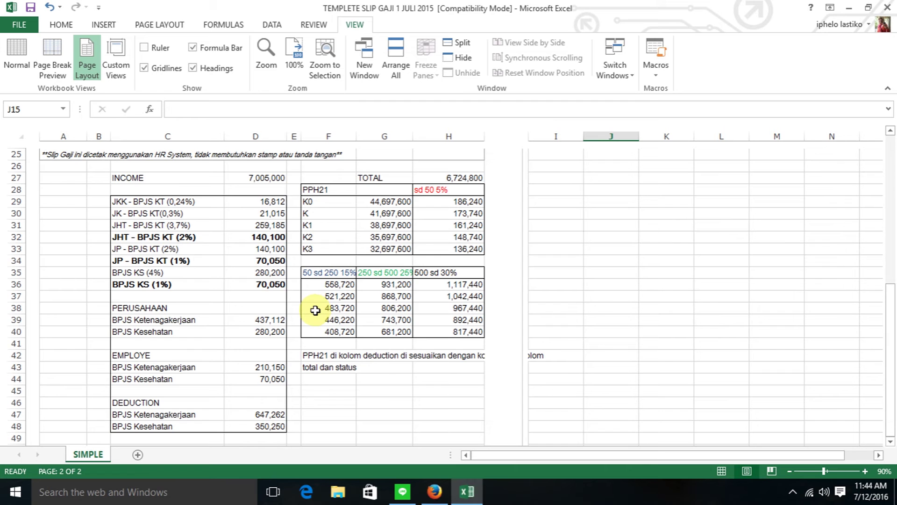
scroll(315, 310, "down", 1)
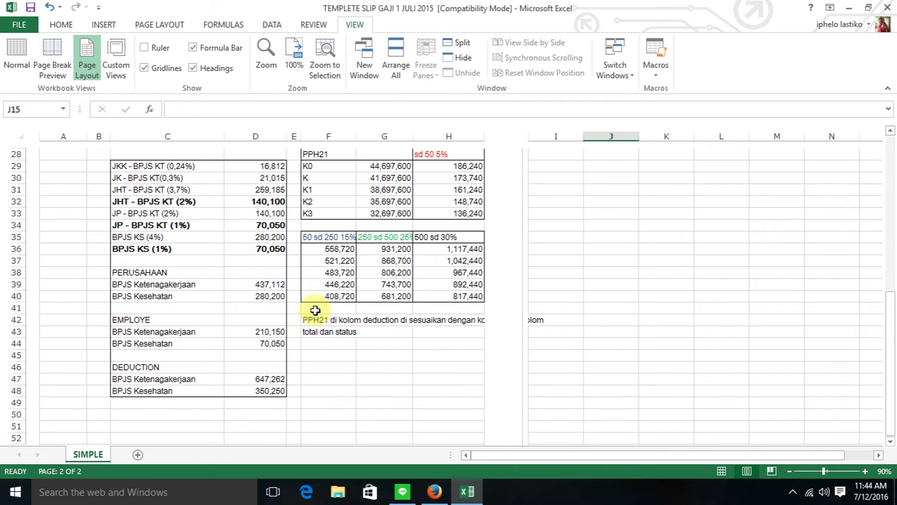
double_click(260, 239)
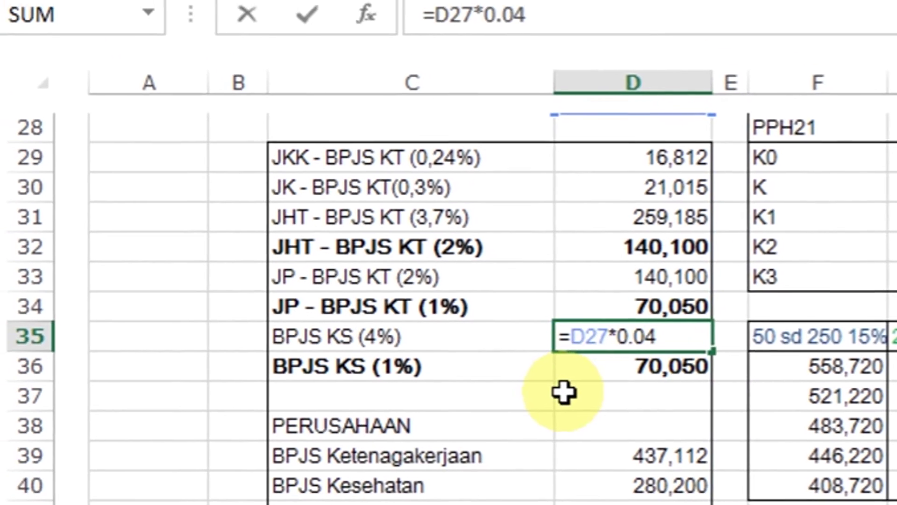
left_click(564, 393)
scroll(588, 430, "up", 2)
scroll(598, 444, "up", 4)
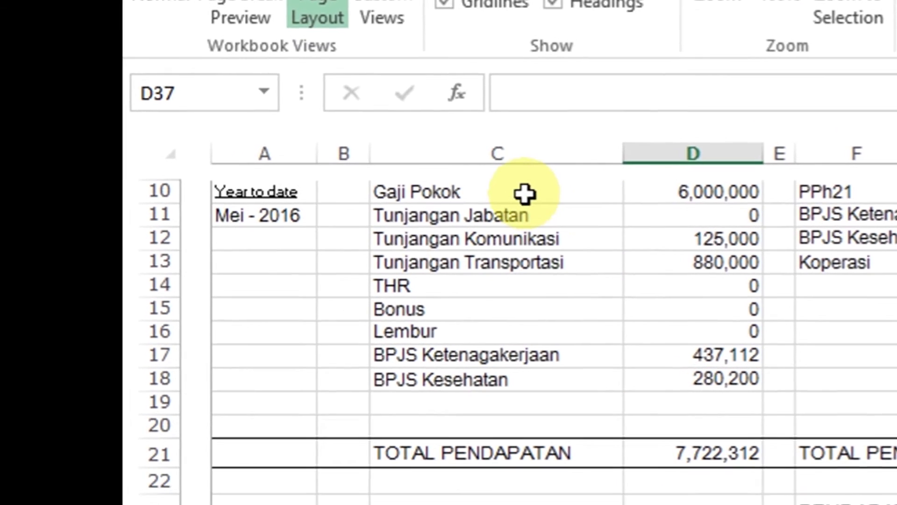
scroll(525, 194, "up", 1)
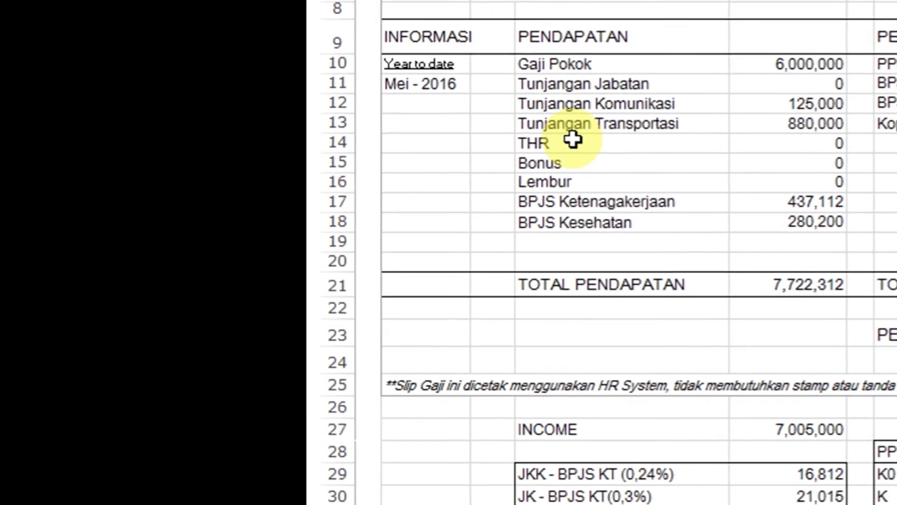
scroll(607, 187, "down", 2)
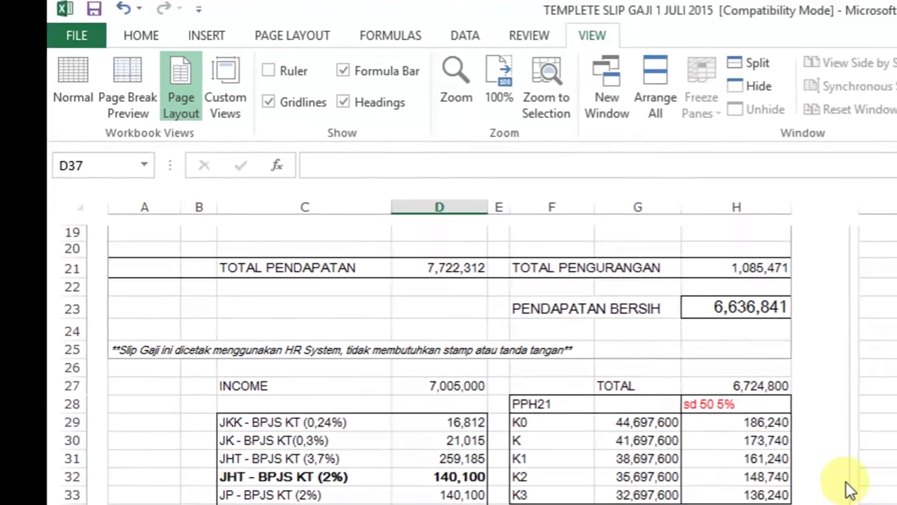
scroll(794, 486, "up", 2)
scroll(756, 413, "up", 2)
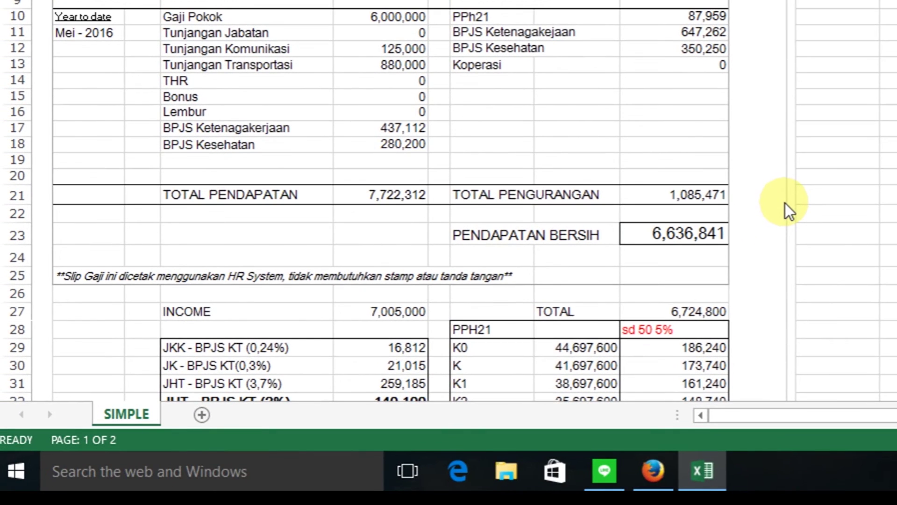
scroll(785, 203, "up", 2)
scroll(785, 203, "down", 1)
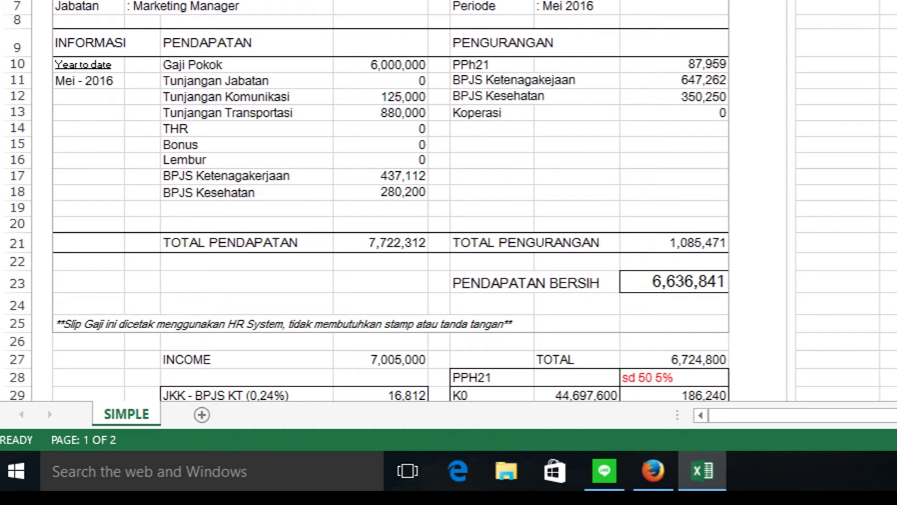
scroll(862, 376, "down", 3)
scroll(862, 376, "down", 2)
scroll(862, 376, "down", 2)
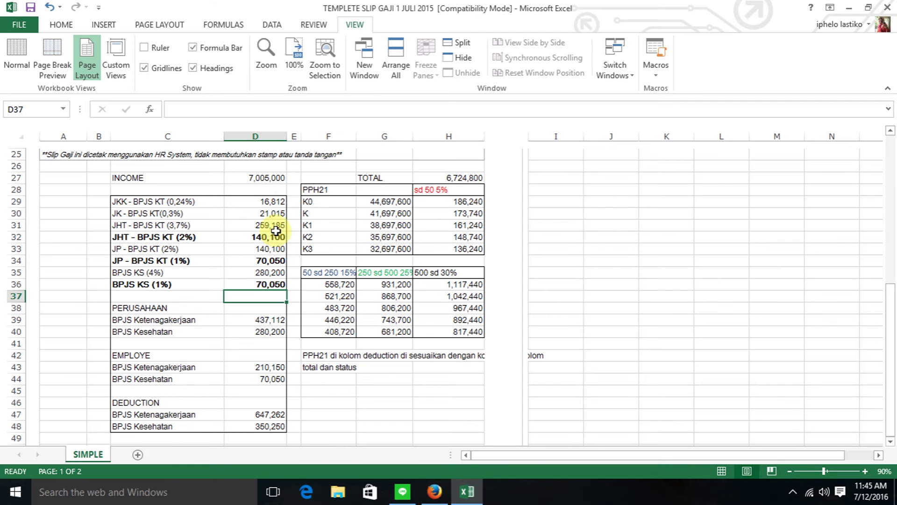
scroll(274, 230, "up", 1)
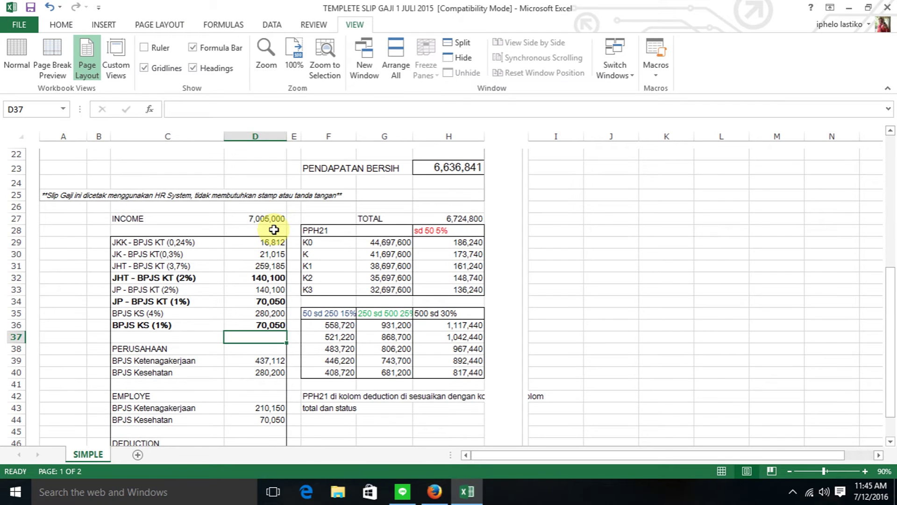
scroll(274, 229, "up", 1)
scroll(274, 229, "up", 1)
scroll(274, 230, "up", 2)
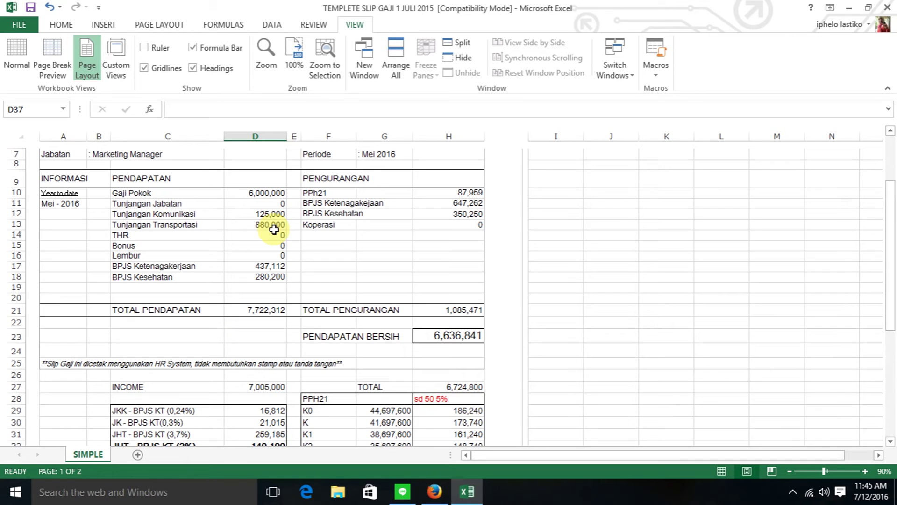
scroll(273, 229, "up", 1)
scroll(274, 230, "up", 1)
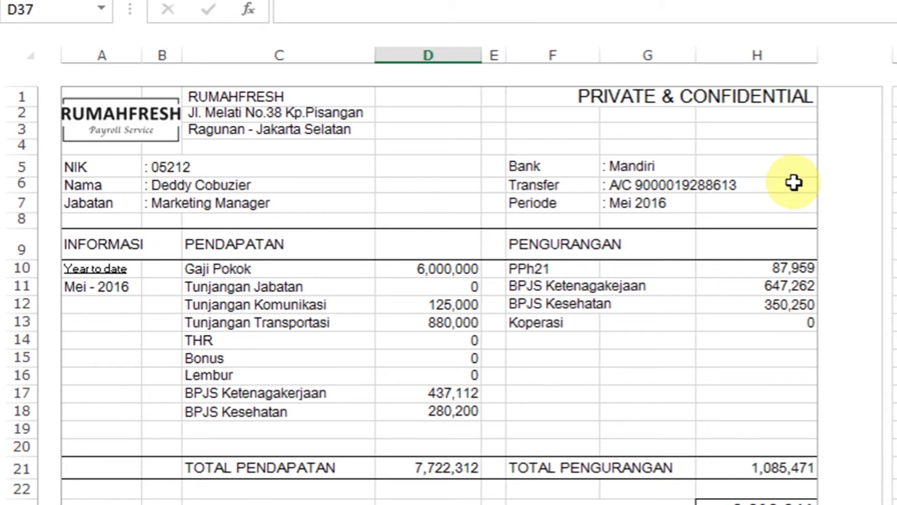
scroll(793, 182, "down", 1)
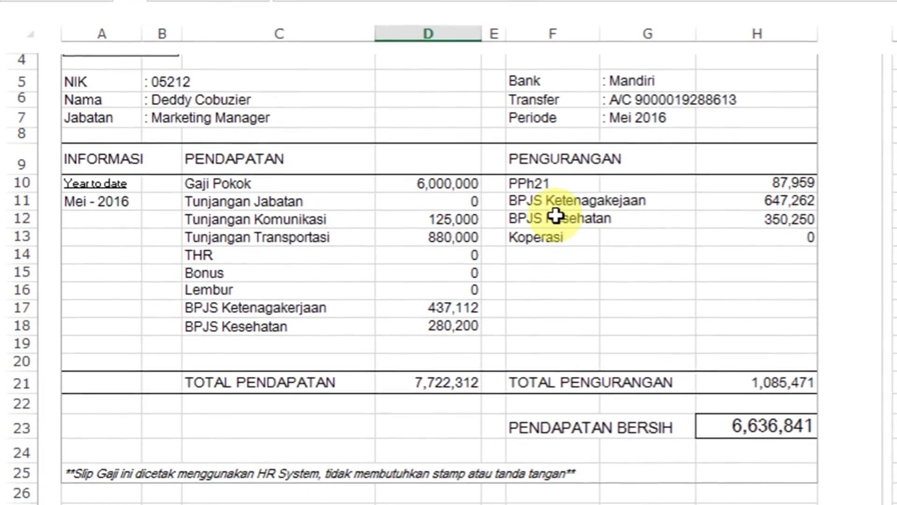
scroll(586, 252, "down", 1)
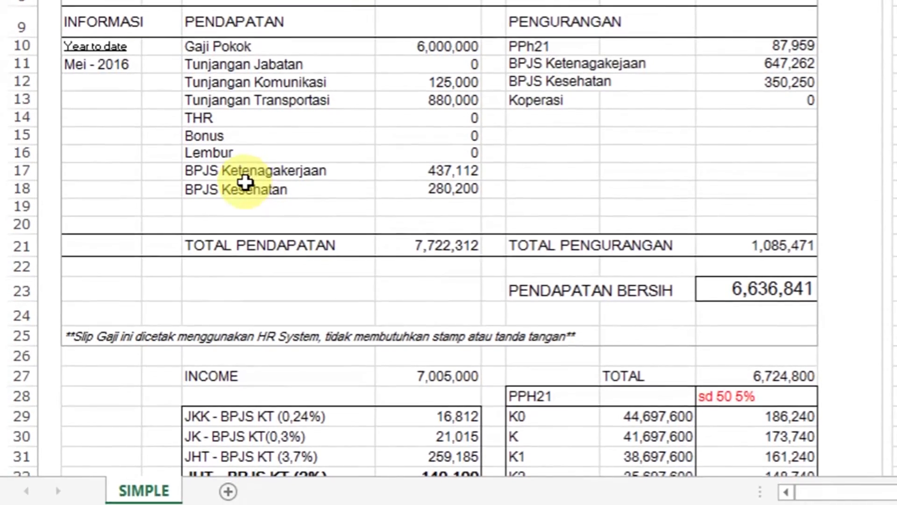
scroll(243, 176, "down", 1)
scroll(243, 196, "down", 1)
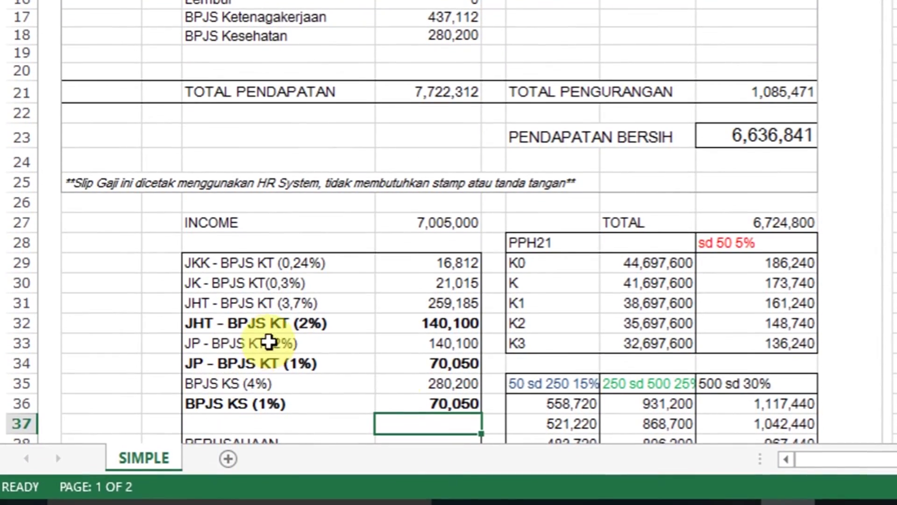
scroll(431, 364, "up", 3)
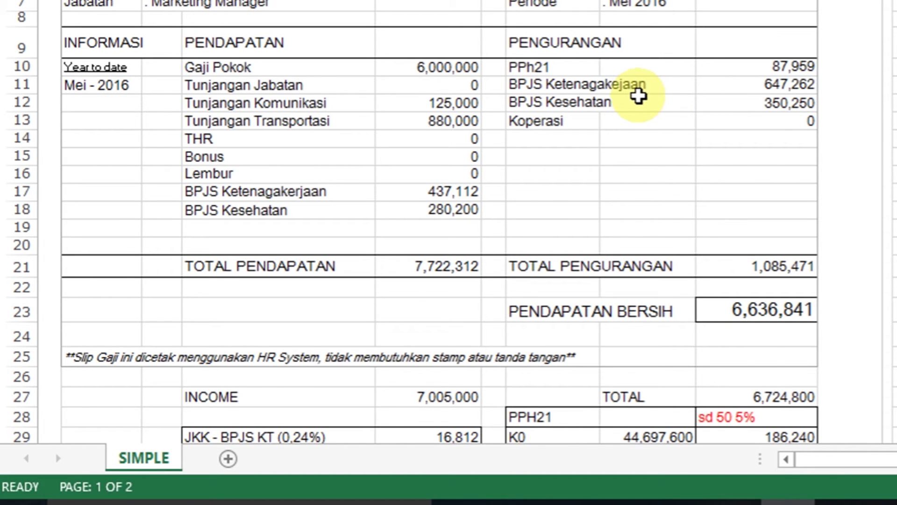
scroll(634, 99, "down", 5)
scroll(560, 140, "down", 1)
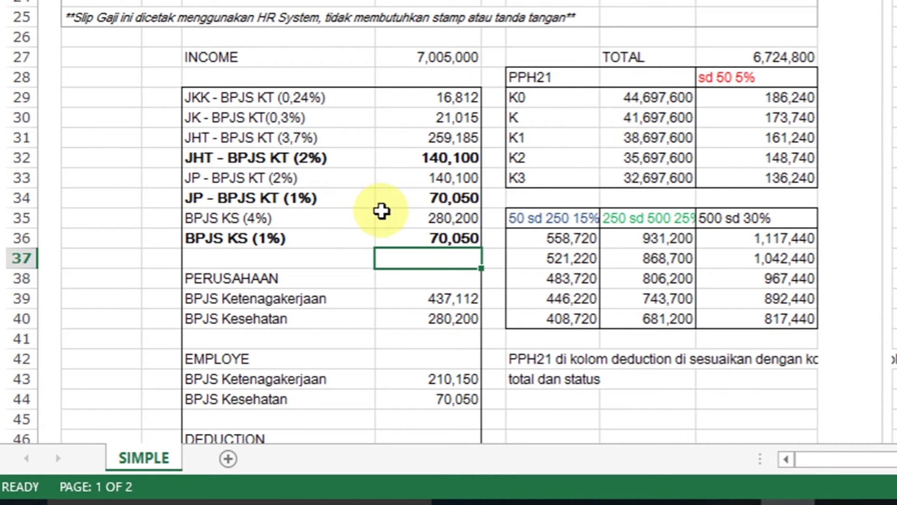
scroll(430, 201, "down", 2)
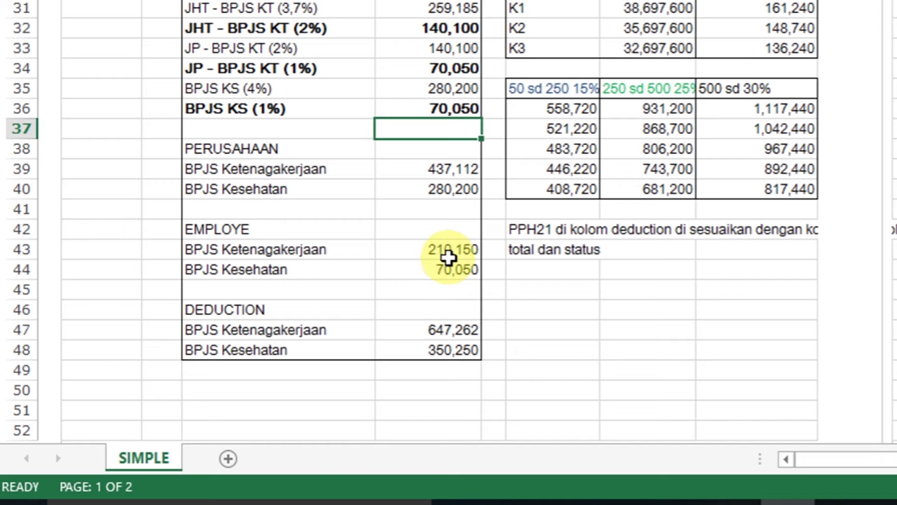
scroll(461, 255, "down", 1)
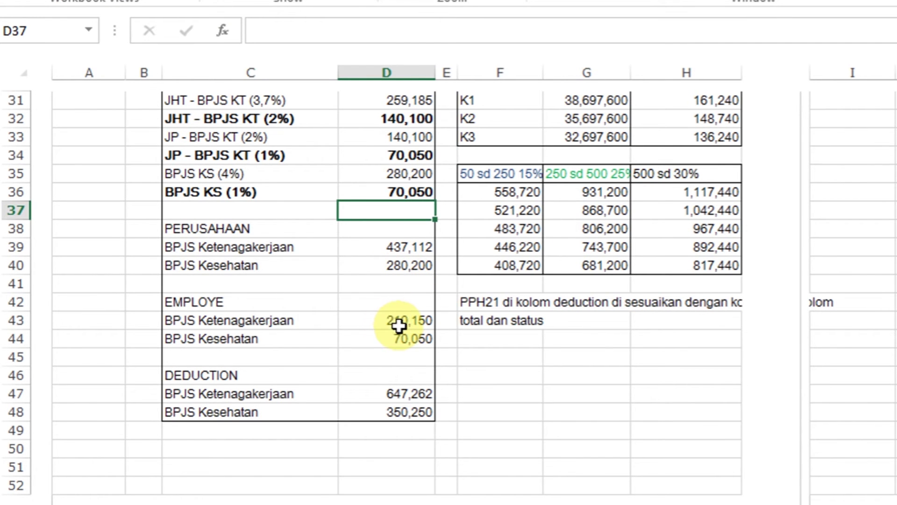
scroll(558, 353, "up", 4)
scroll(567, 344, "up", 4)
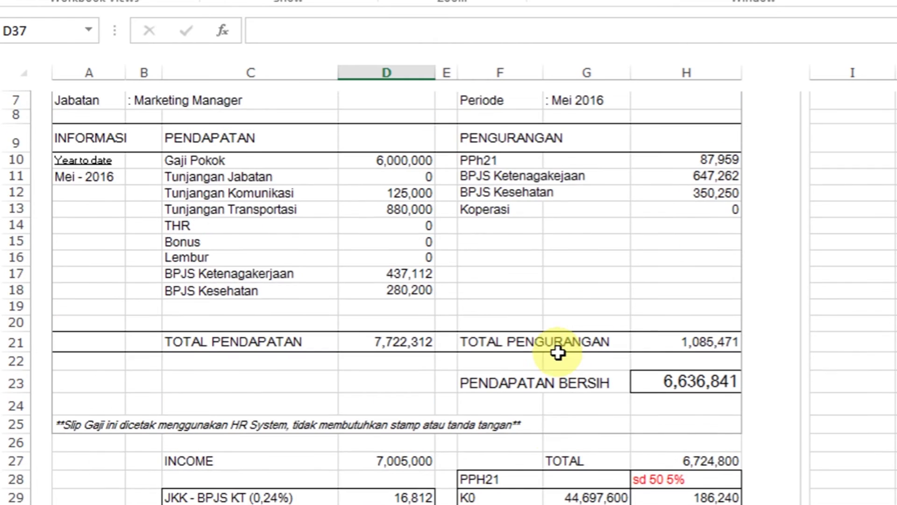
scroll(595, 342, "up", 2)
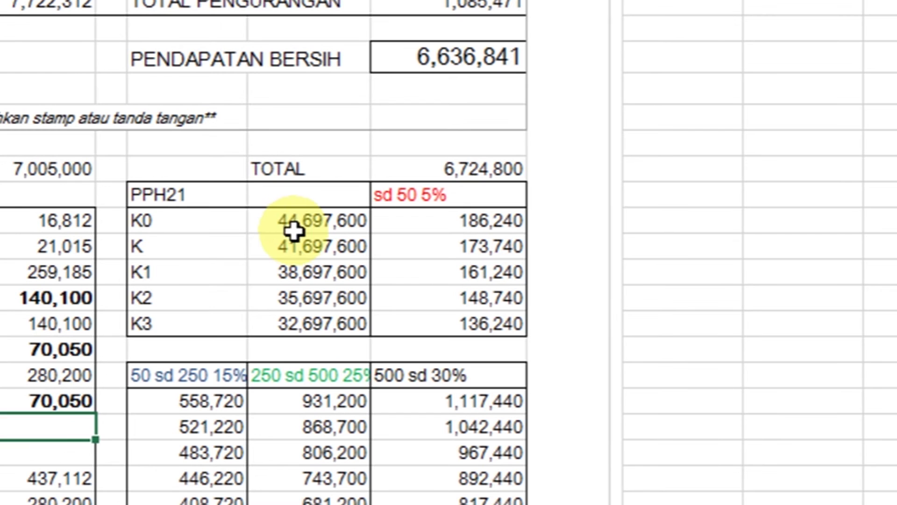
Verify the K0, K and K1 taxable-income formulas: annual total minus 36, 39 and 42 million.
key("Up")
key("Up")
key("Up")
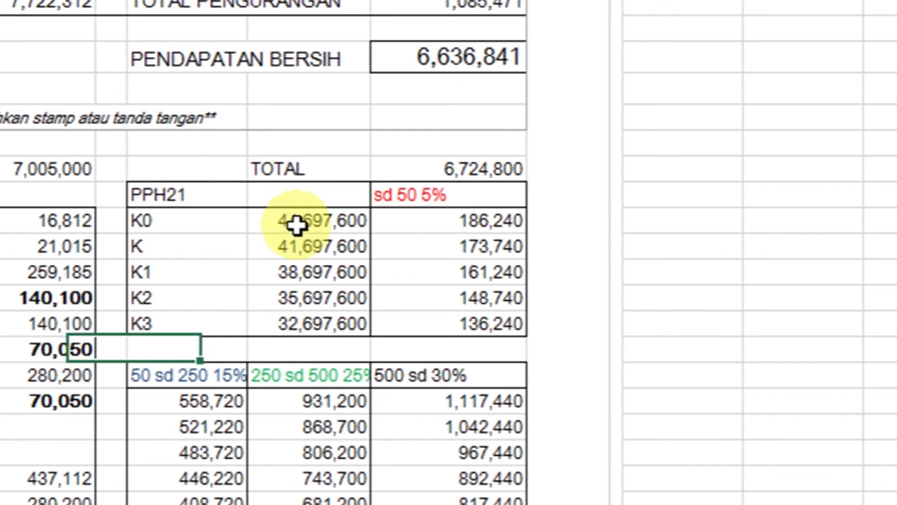
double_click(297, 226)
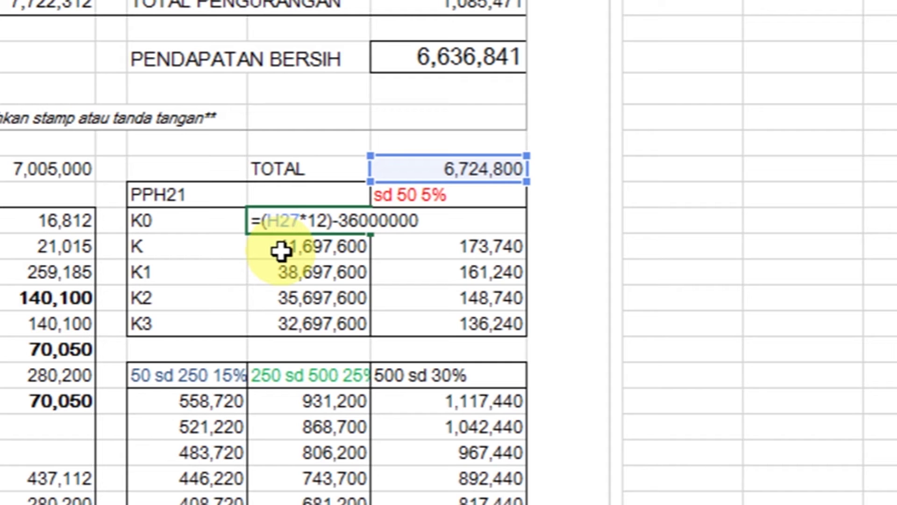
key("Return")
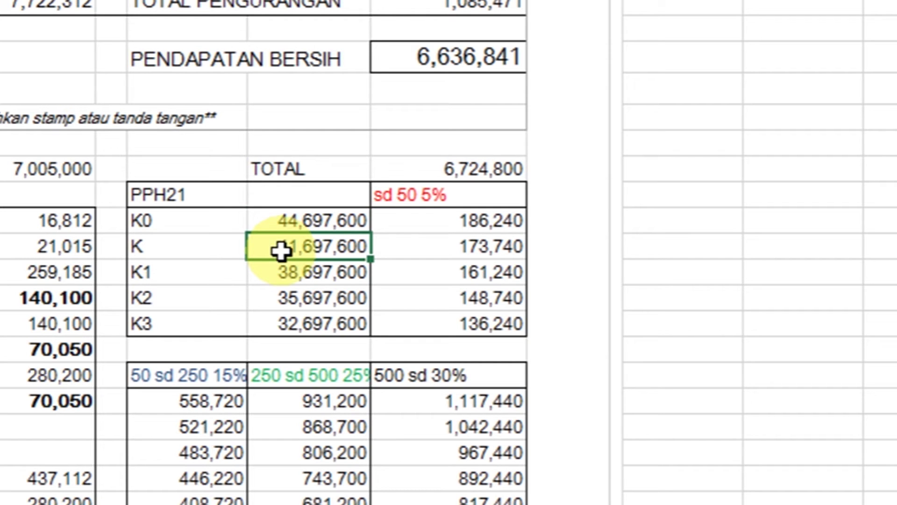
double_click(281, 251)
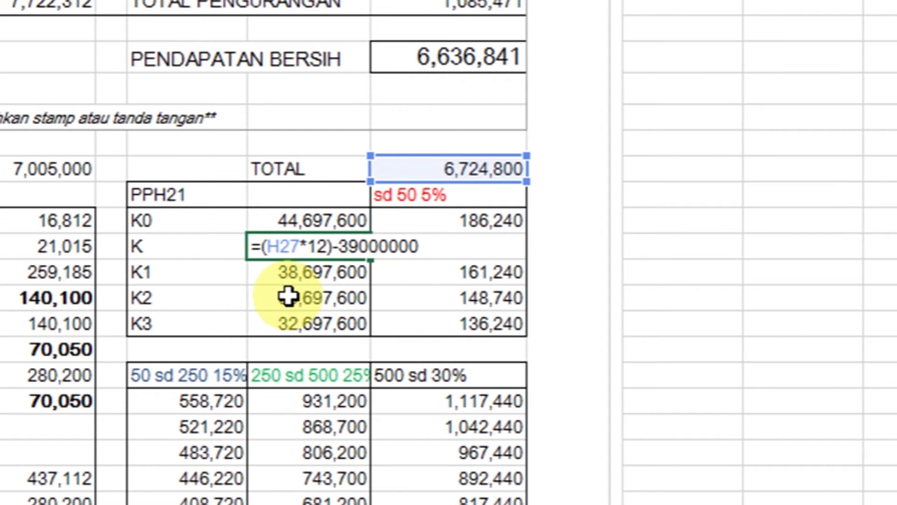
key("Return")
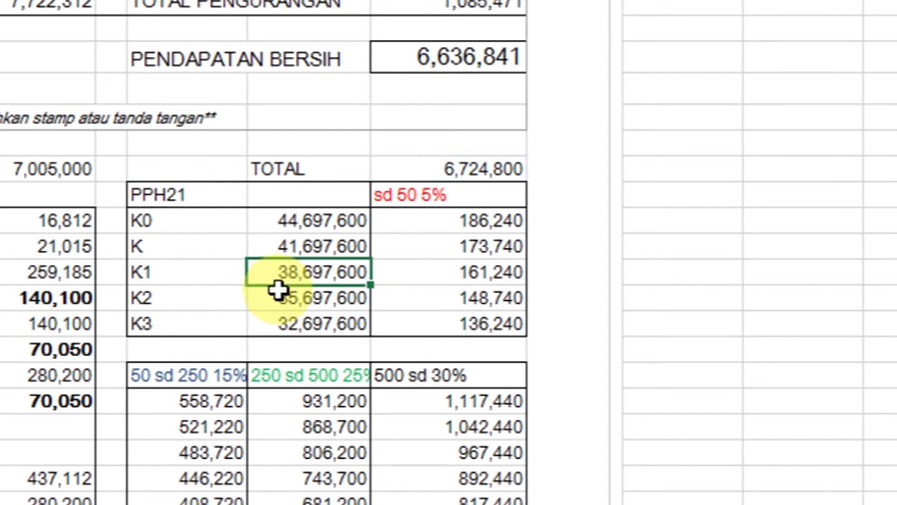
double_click(286, 275)
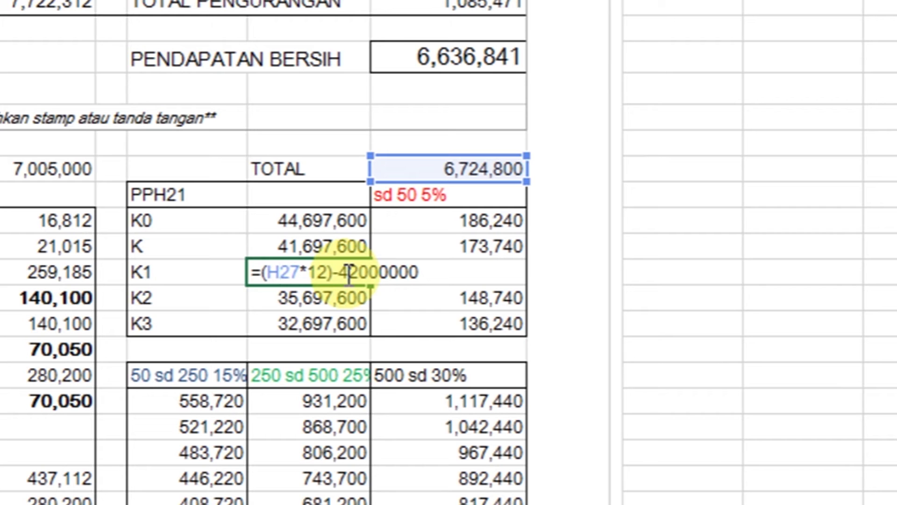
key("Return")
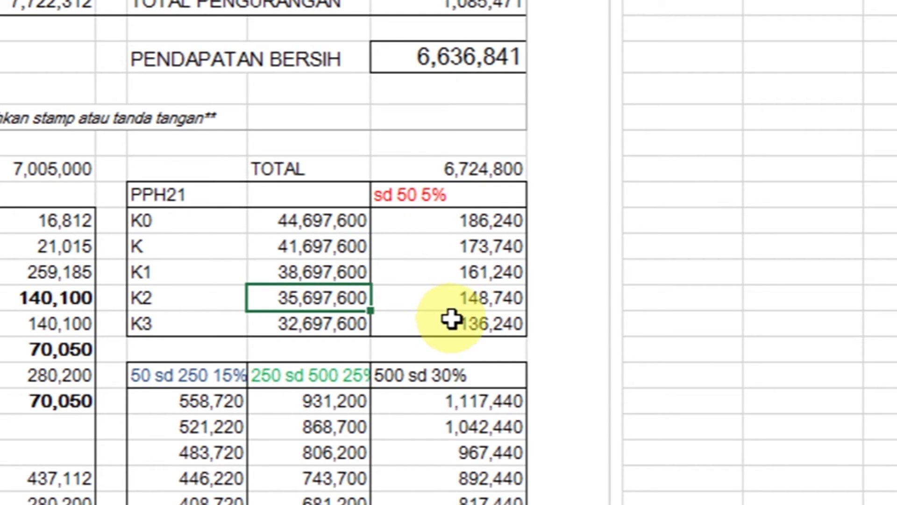
scroll(591, 123, "up", 3)
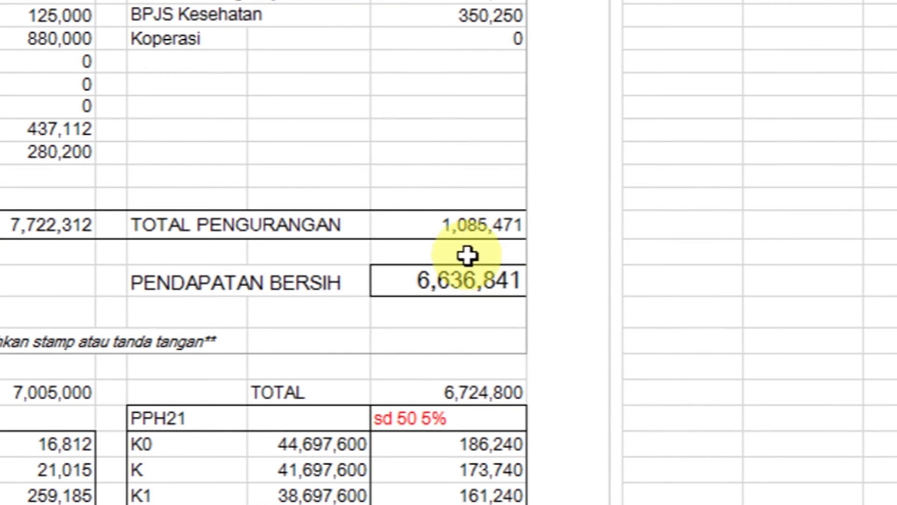
scroll(466, 290, "down", 2)
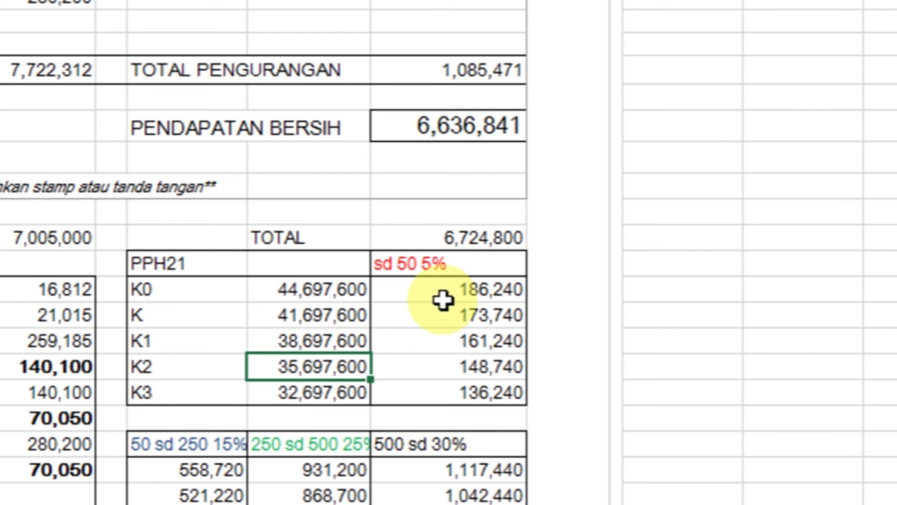
scroll(441, 300, "down", 1)
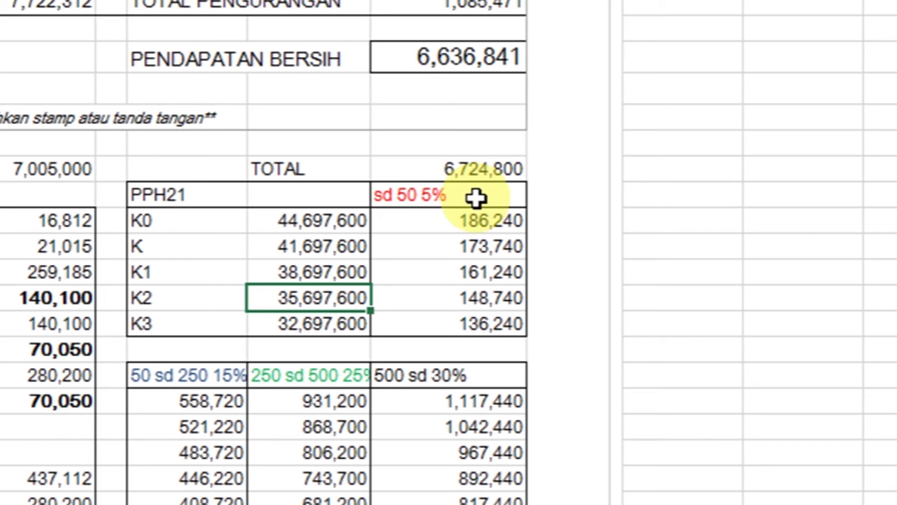
left_click(482, 222)
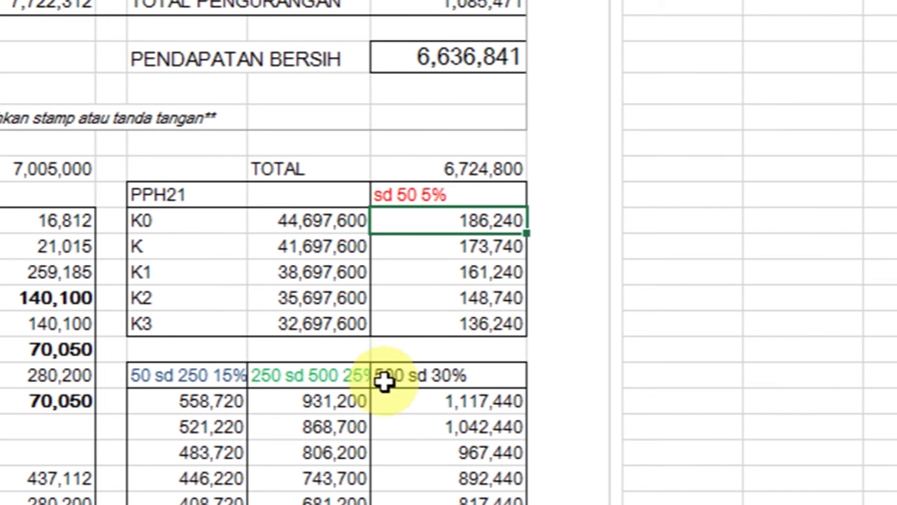
scroll(211, 391, "down", 3)
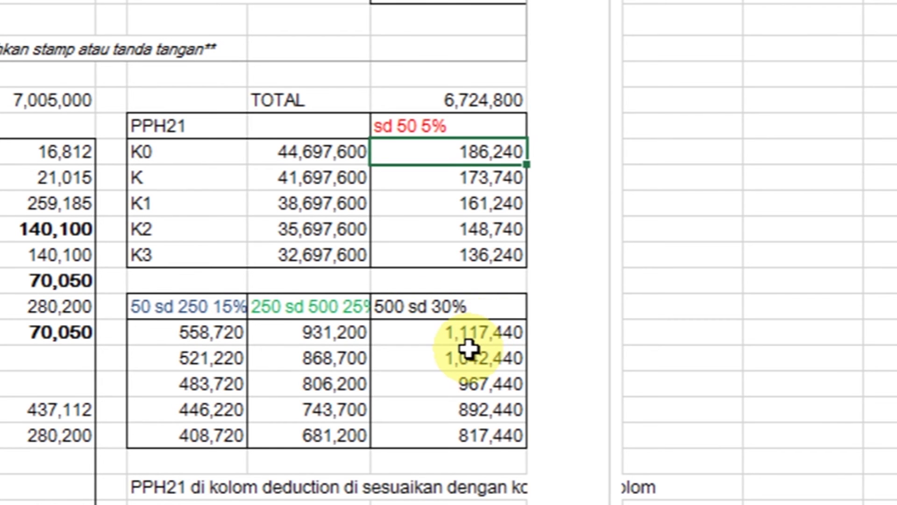
scroll(468, 348, "up", 4)
scroll(141, 45, "up", 2)
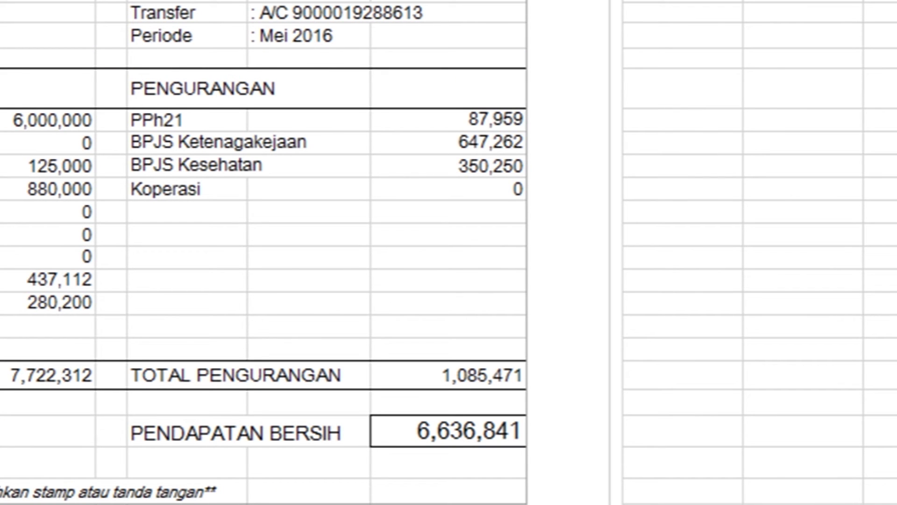
Link the PPh21 deduction to the K0 tax value 186,240, making net income 6,538,560.
left_click(487, 121)
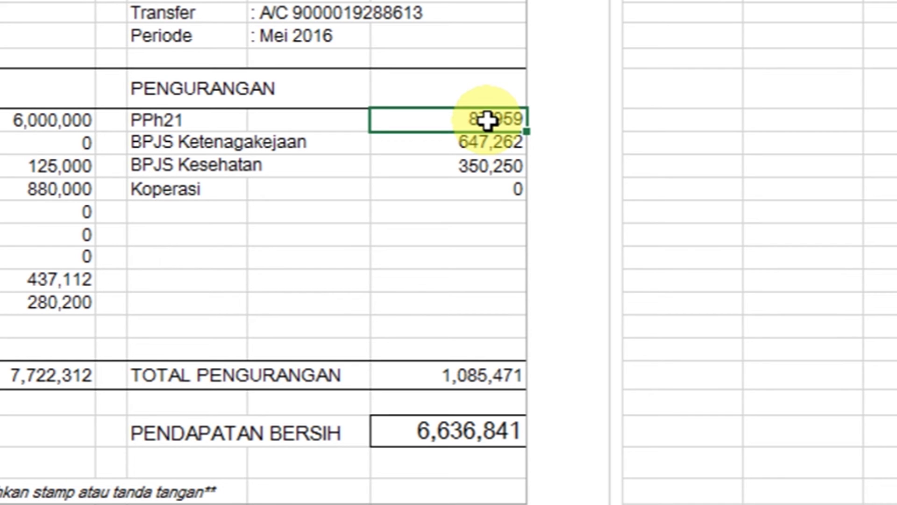
type("=")
scroll(568, 100, "down", 2)
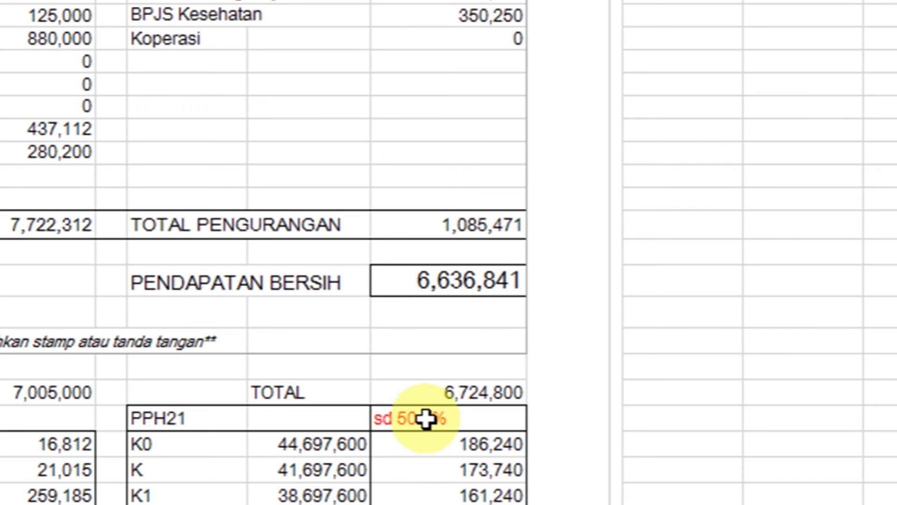
left_click(464, 446)
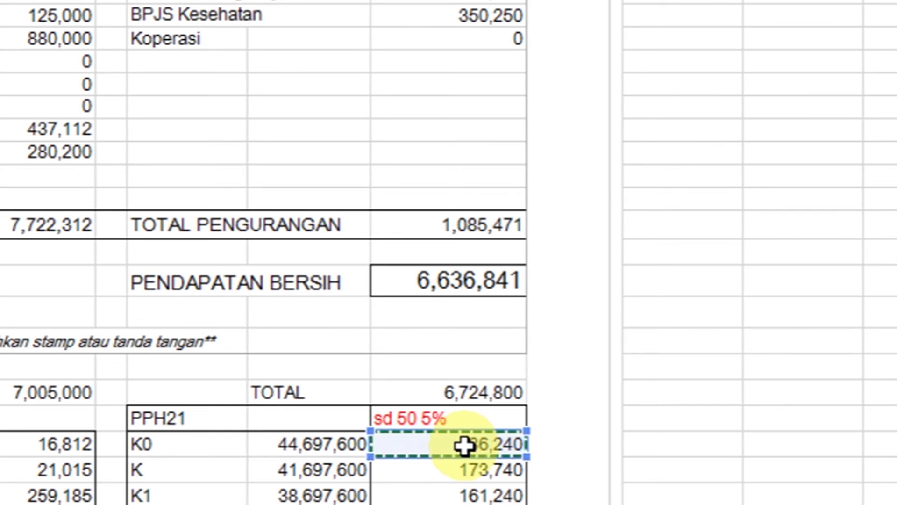
key("Return")
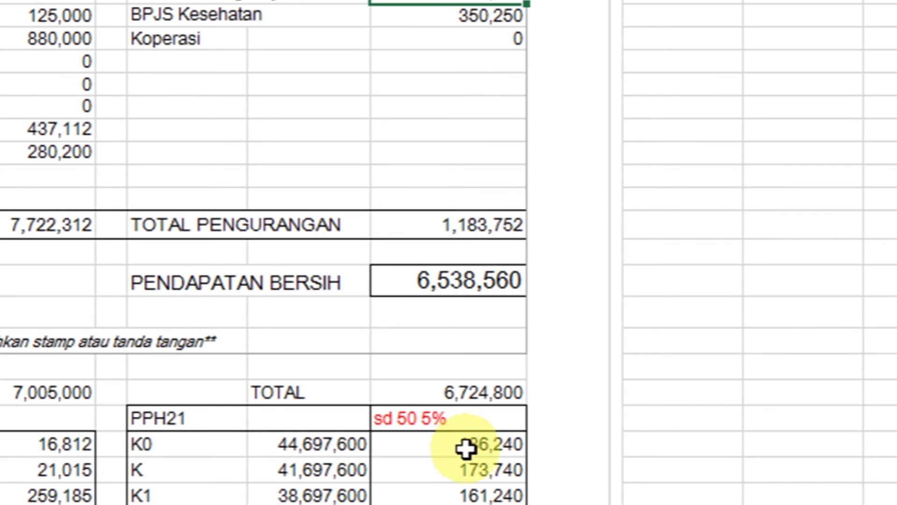
scroll(654, 351, "up", 2)
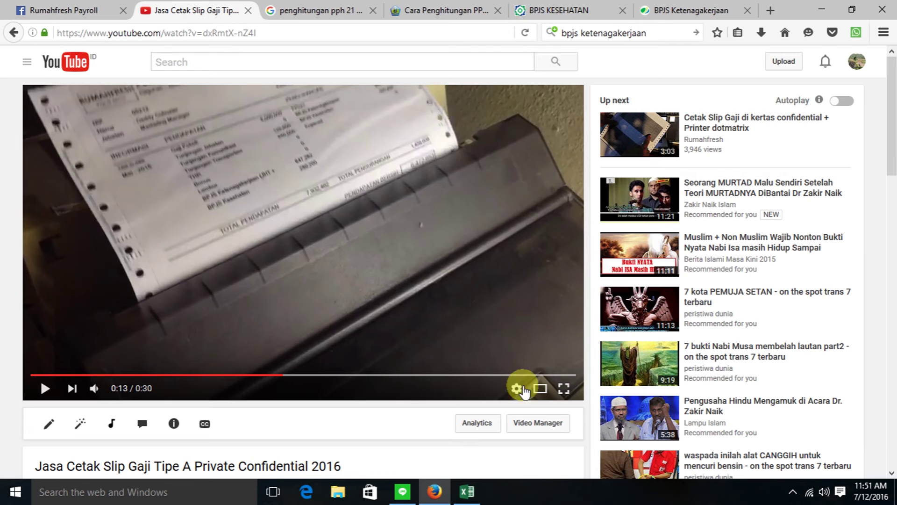
Glance back at the YouTube payslip-printing video, then return to the Excel payslip.
left_click(467, 491)
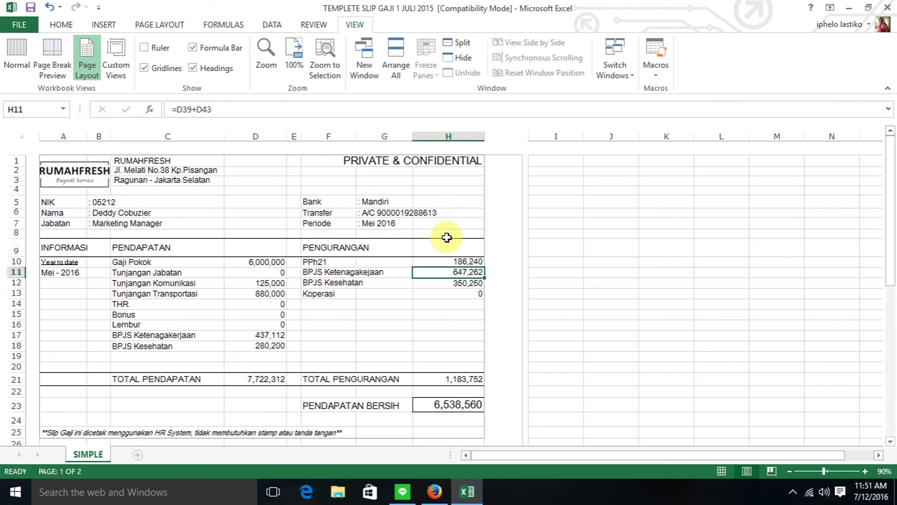
left_click(437, 492)
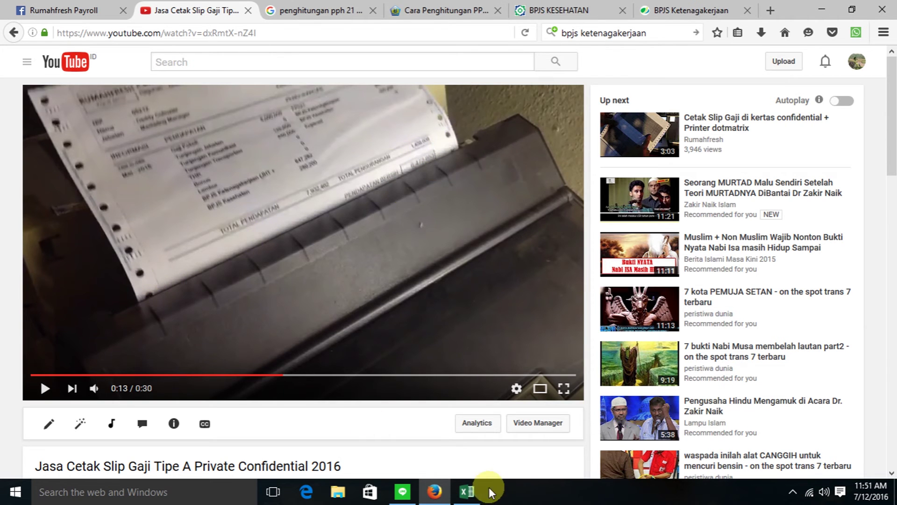
left_click(468, 491)
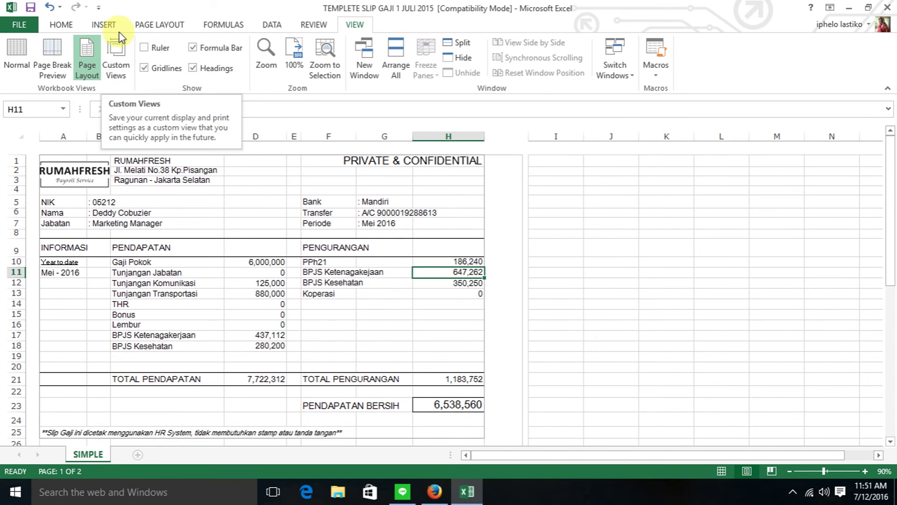
Set the payslip's paper size to Letter, then go back to the YouTube video.
left_click(156, 24)
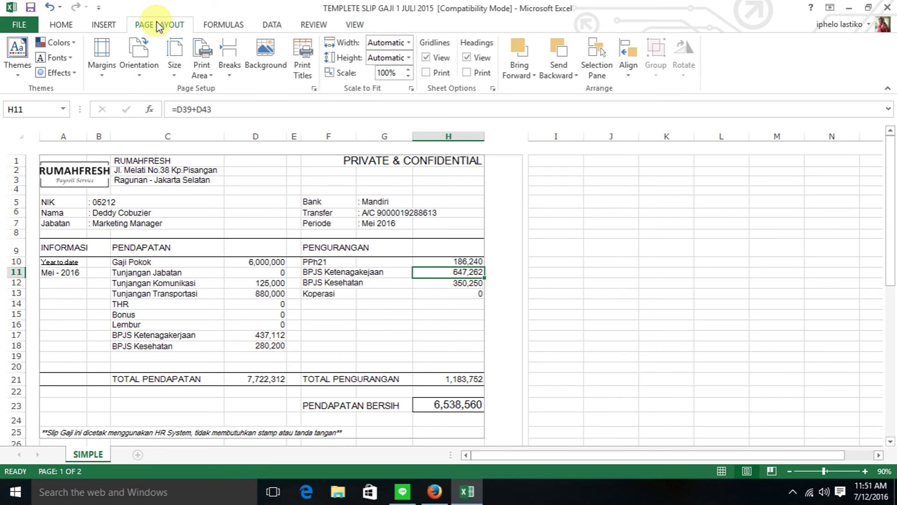
left_click(175, 48)
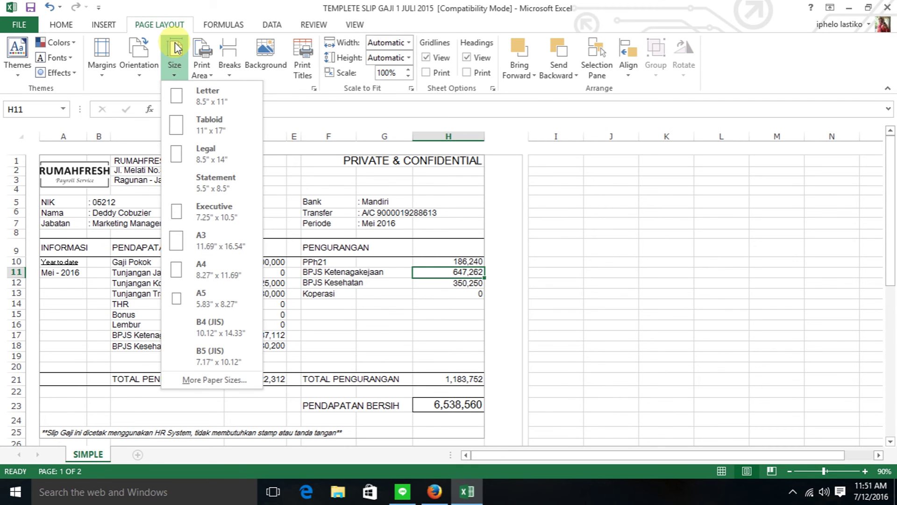
left_click(220, 96)
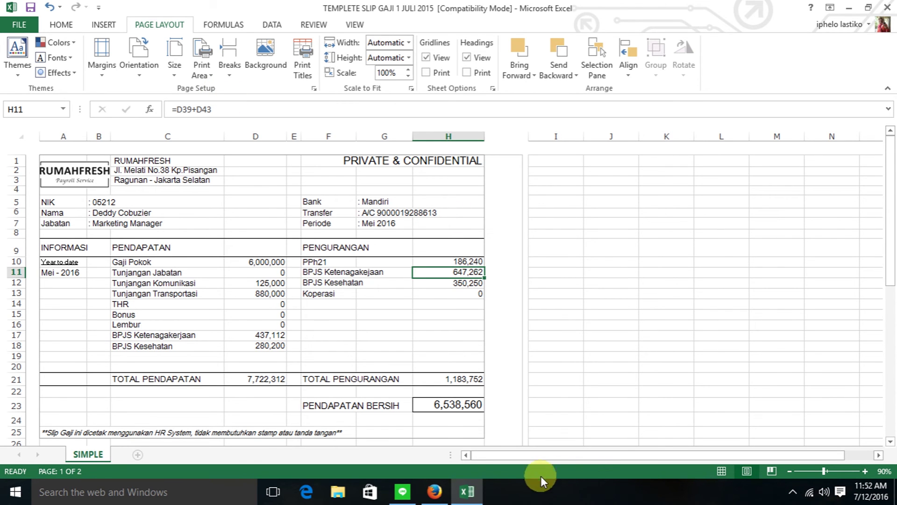
mouse_move(435, 492)
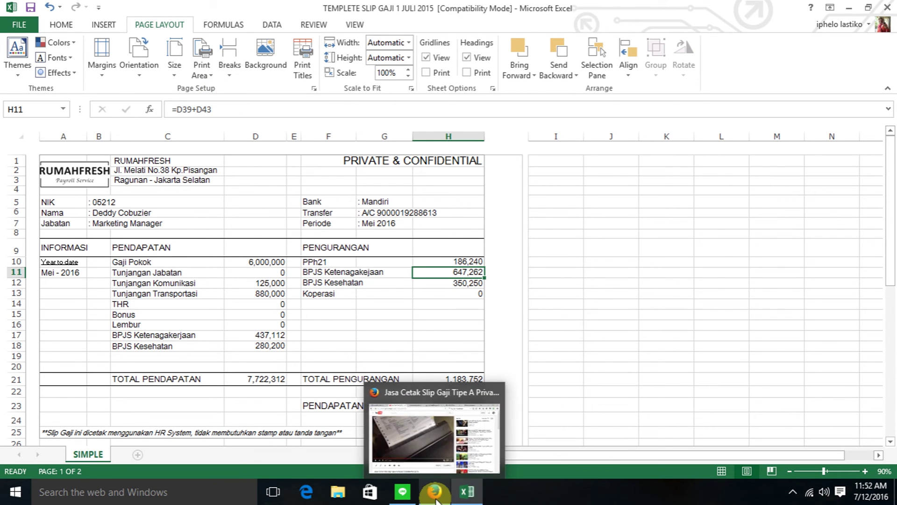
left_click(436, 496)
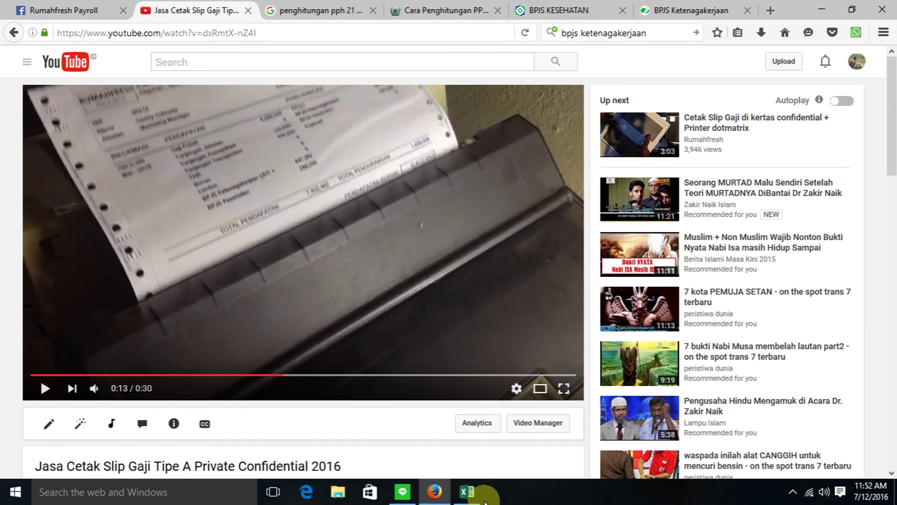
mouse_move(467, 492)
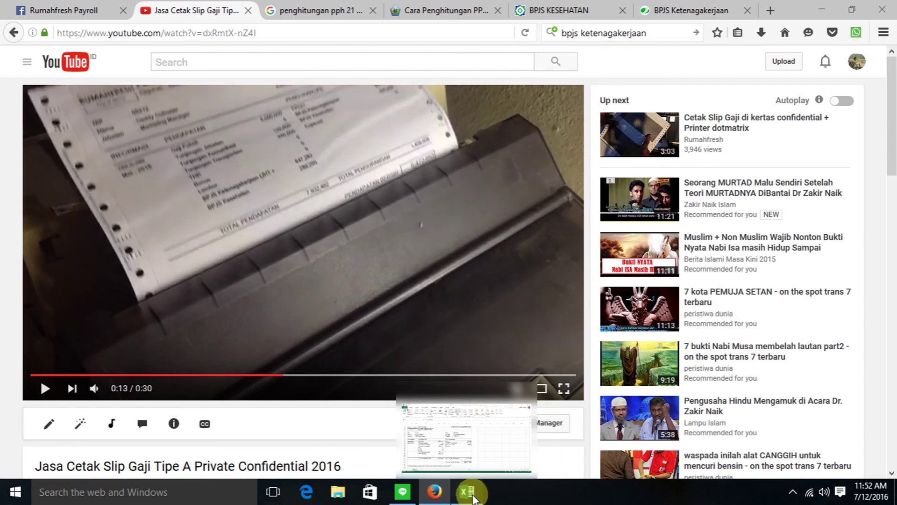
left_click(474, 498)
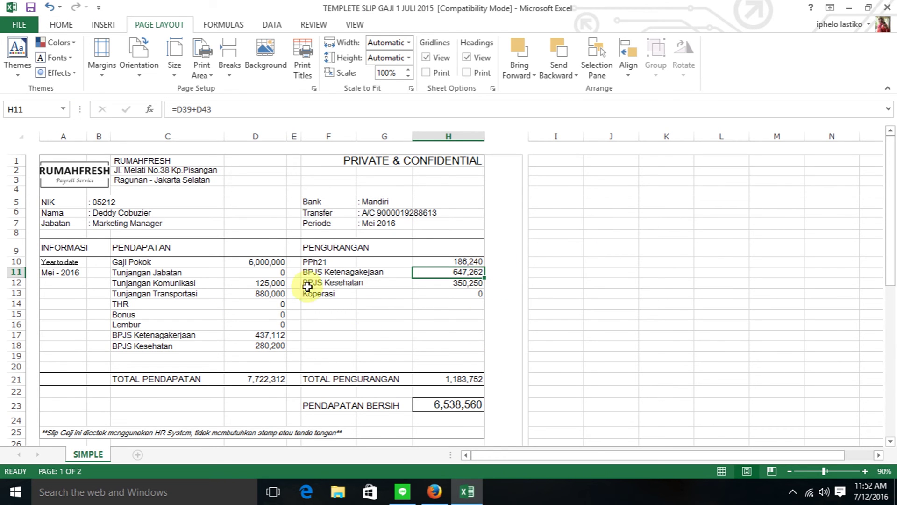
mouse_move(435, 492)
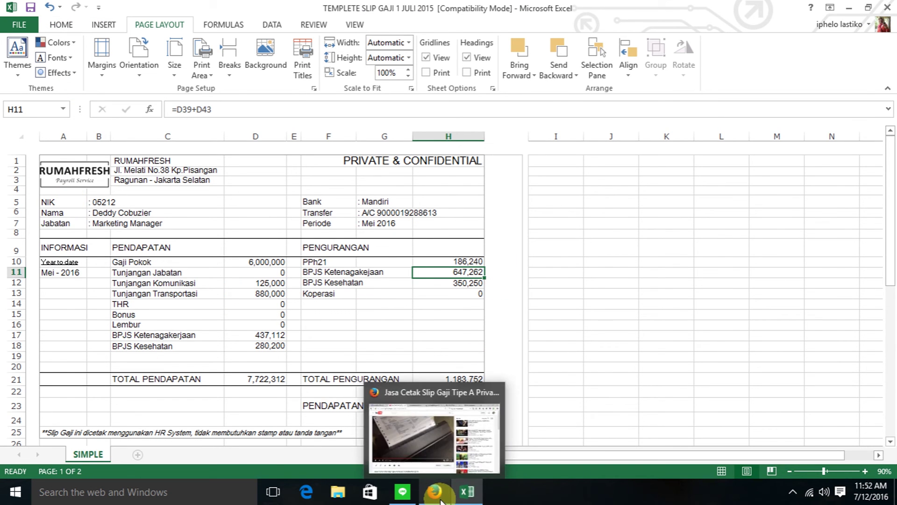
left_click(439, 498)
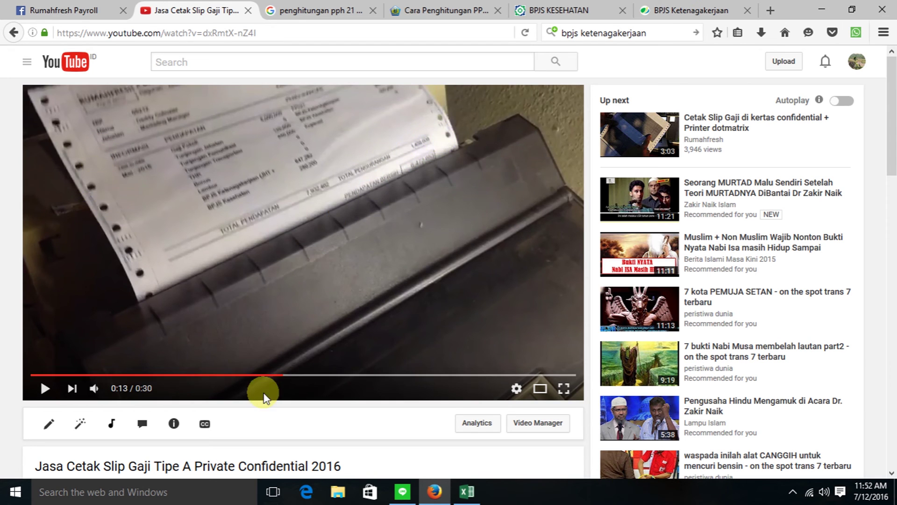
left_click(272, 376)
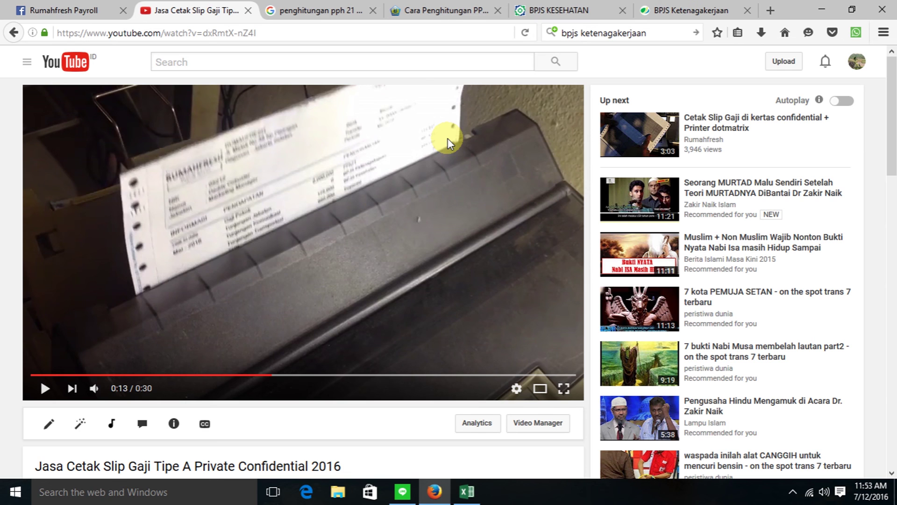
Browse the Rumahfresh Payroll Facebook page's printed-slip posts.
left_click(66, 10)
scroll(576, 301, "down", 5)
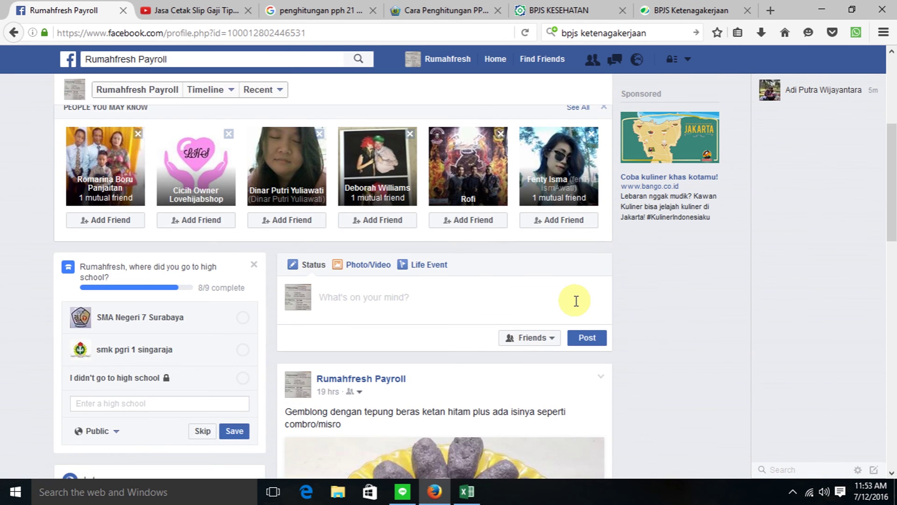
scroll(576, 301, "up", 5)
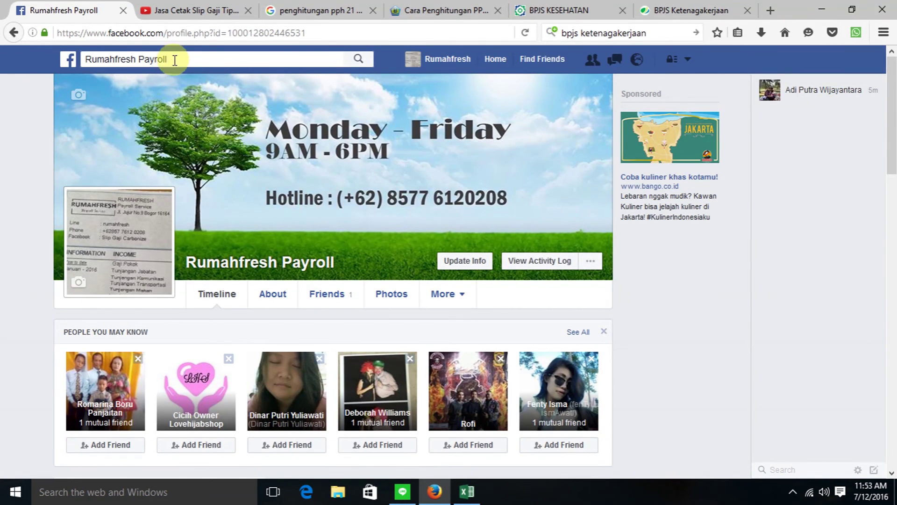
scroll(580, 252, "down", 5)
scroll(579, 252, "down", 5)
scroll(579, 252, "down", 5)
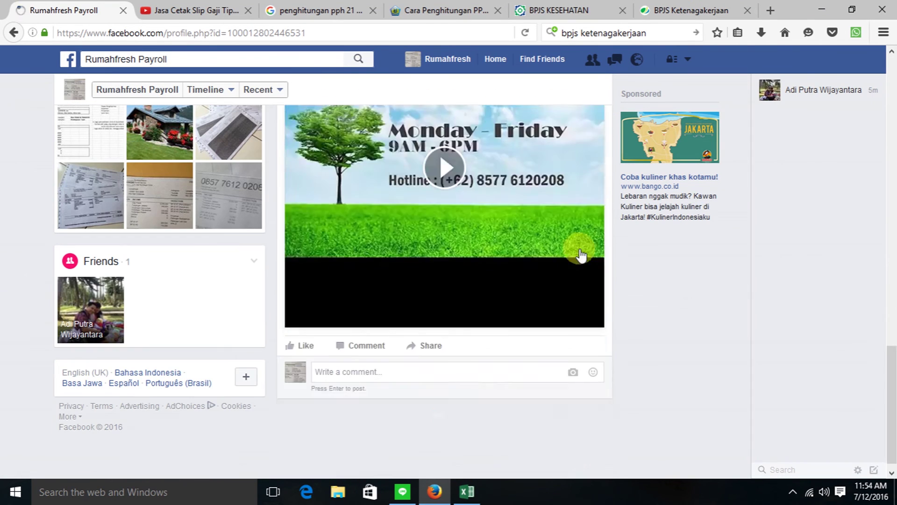
scroll(579, 252, "down", 5)
scroll(539, 254, "down", 5)
scroll(514, 267, "down", 3)
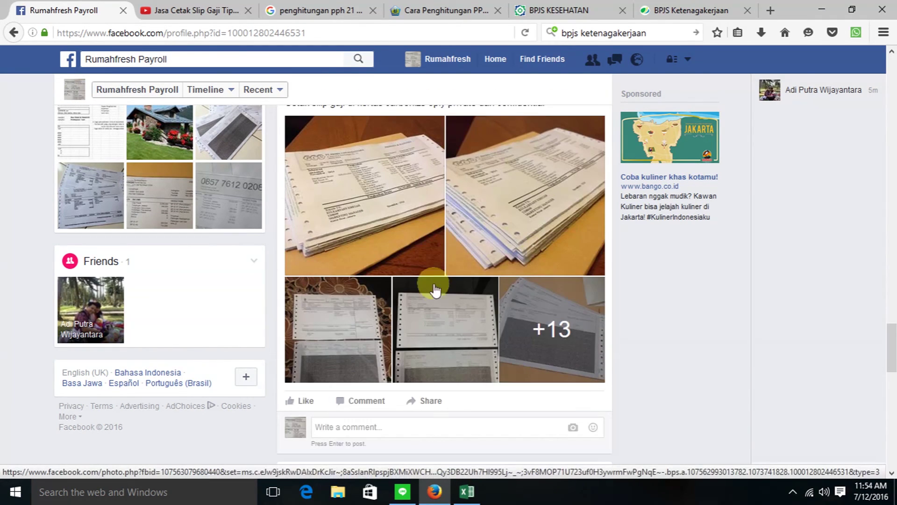
scroll(419, 336, "down", 3)
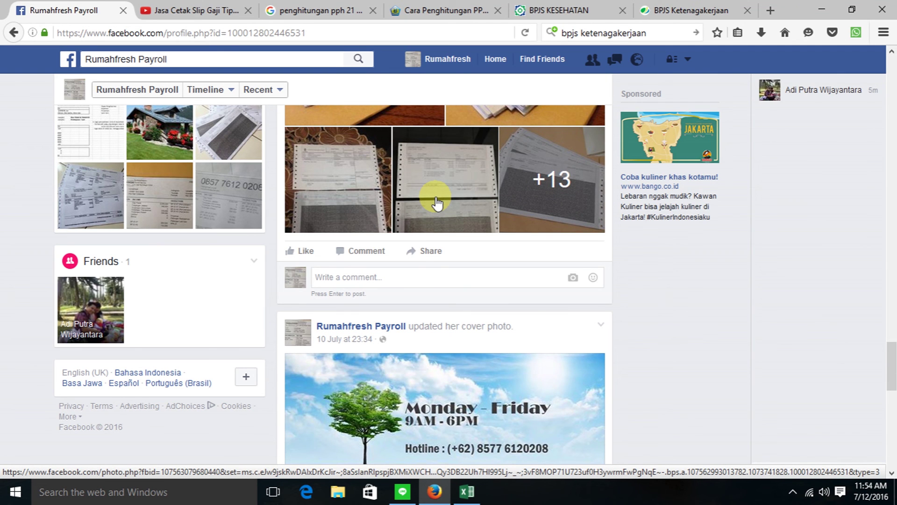
Compare with the YouTube printing video, scroll the Facebook page back up, and return to Excel.
left_click(216, 11)
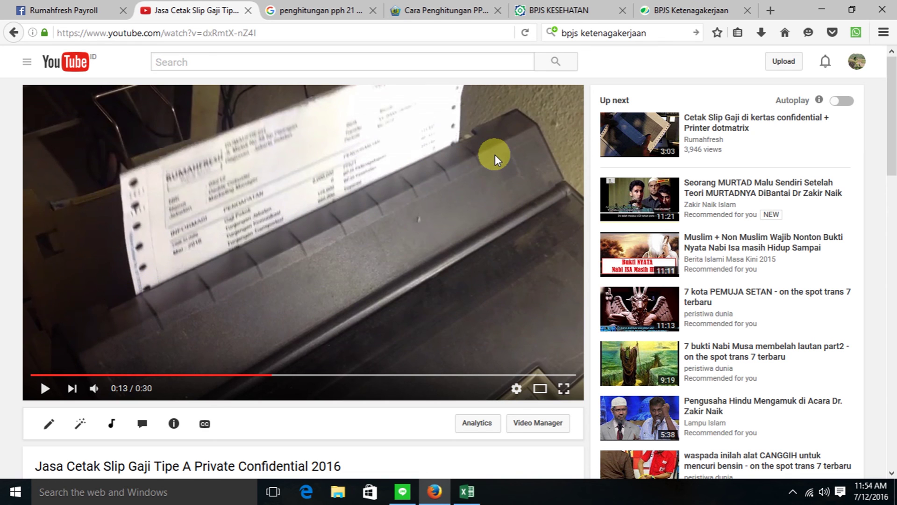
left_click(47, 9)
scroll(381, 250, "up", 5)
scroll(380, 250, "up", 5)
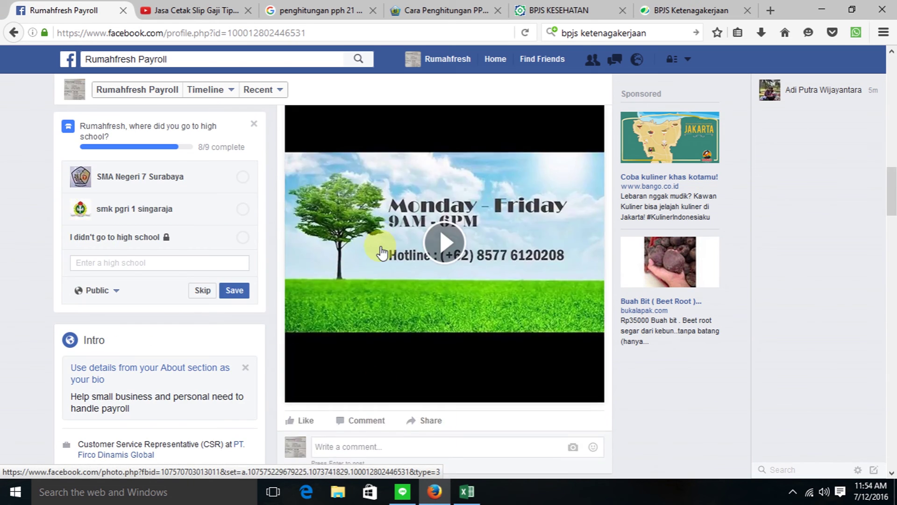
scroll(380, 247, "up", 5)
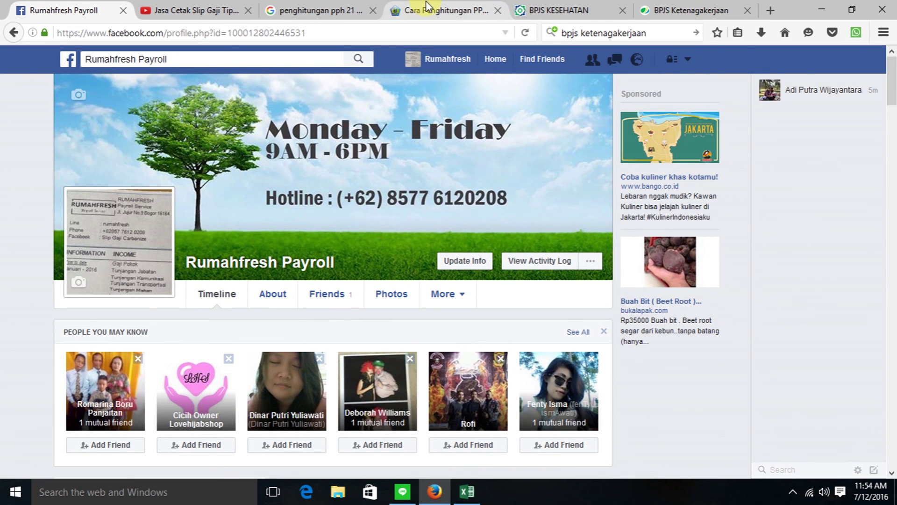
left_click(466, 491)
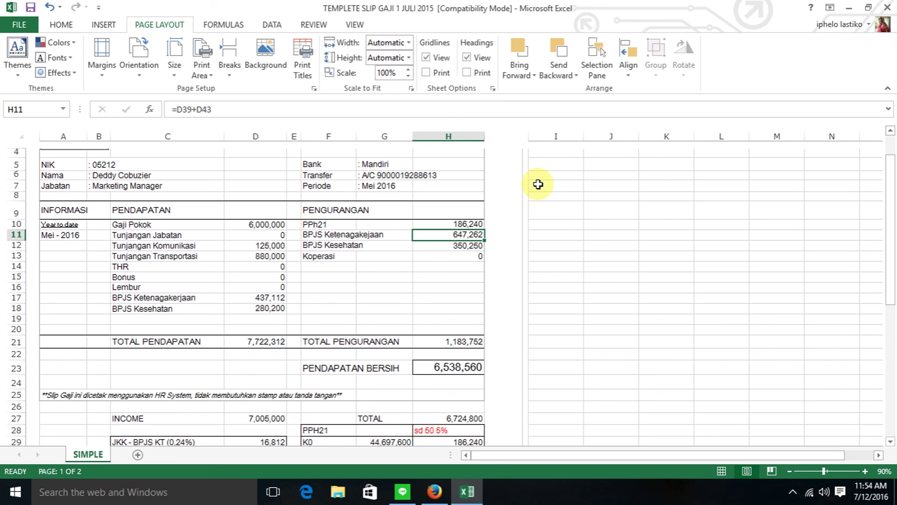
left_click(545, 244)
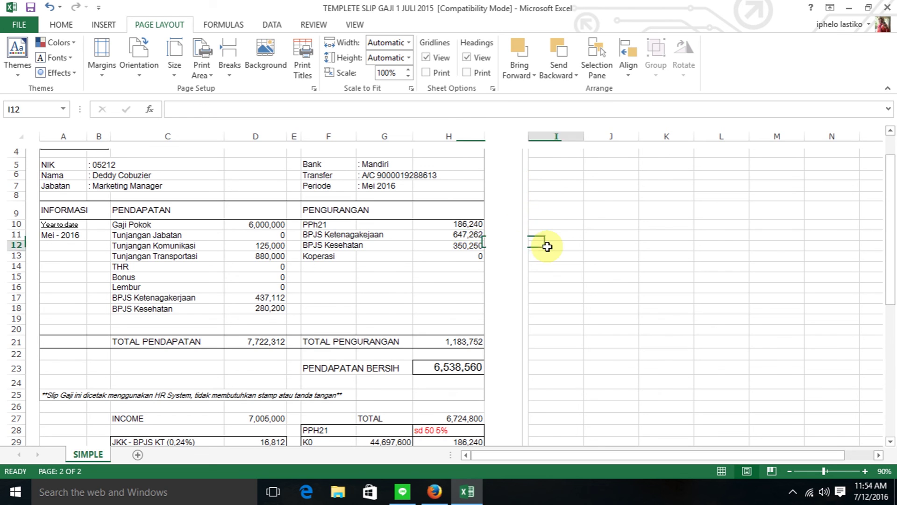
scroll(429, 276, "up", 1)
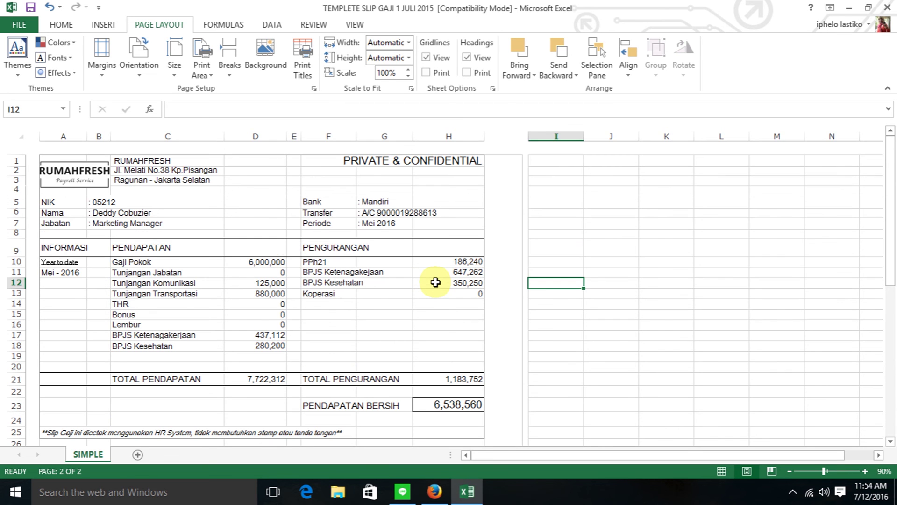